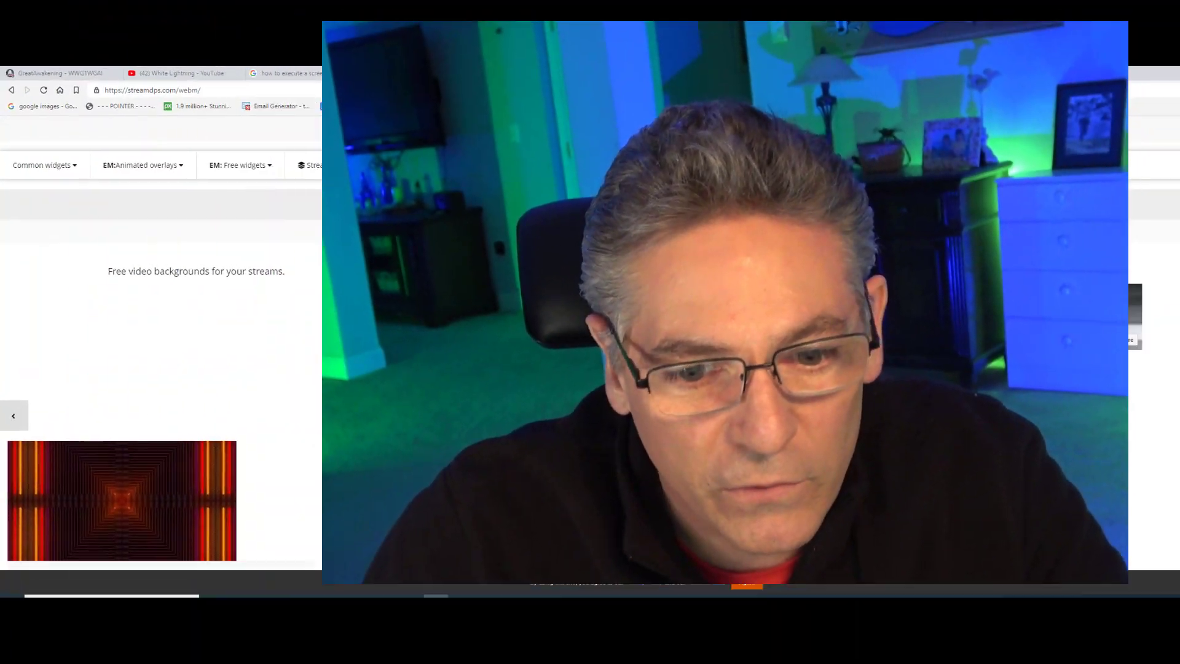
- Examine the animated overlay and stream overlay categories offered on the Streamdps site, including the one-line text options
left_click(128, 166)
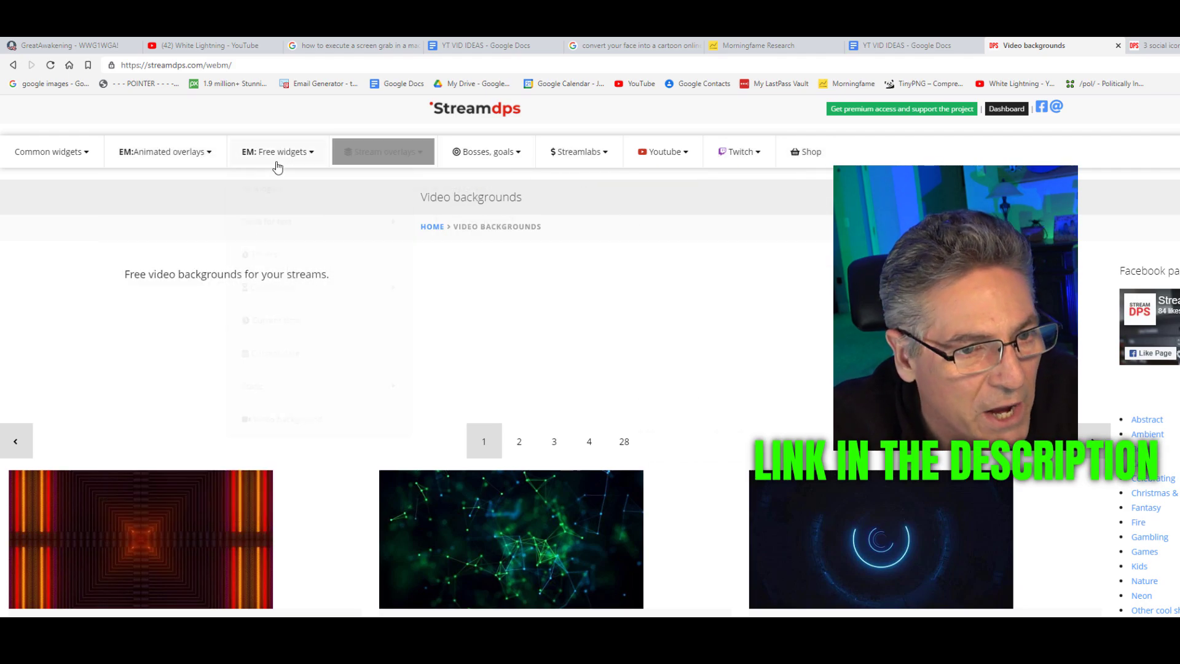
mouse_move(190, 165)
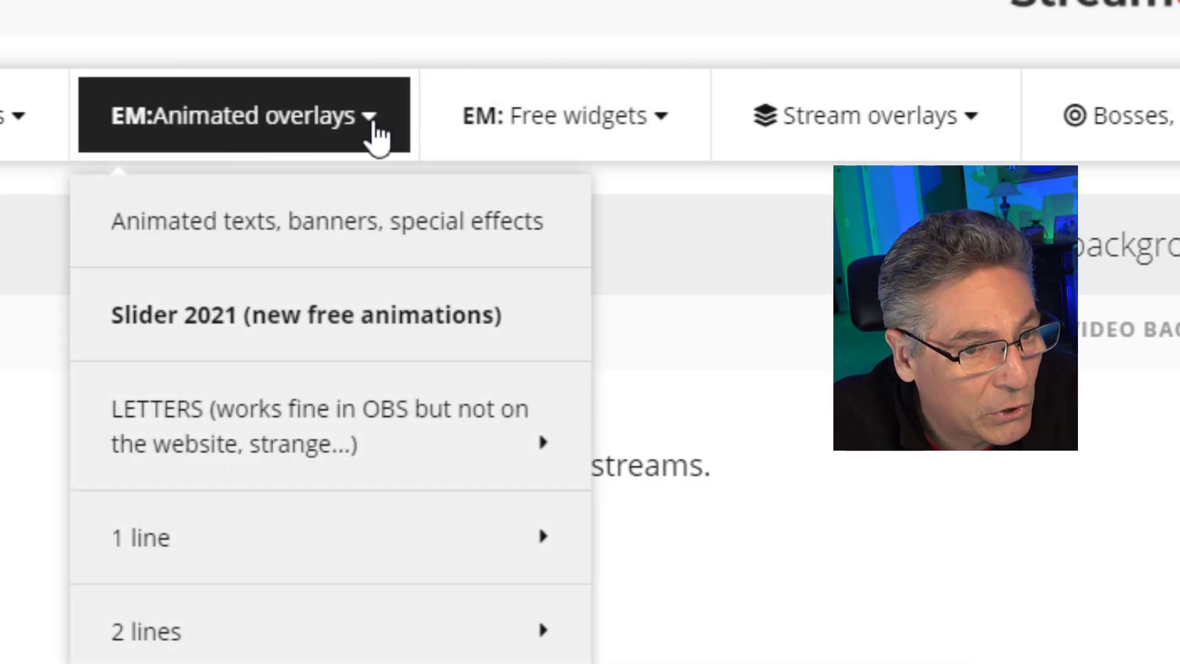
mouse_move(534, 135)
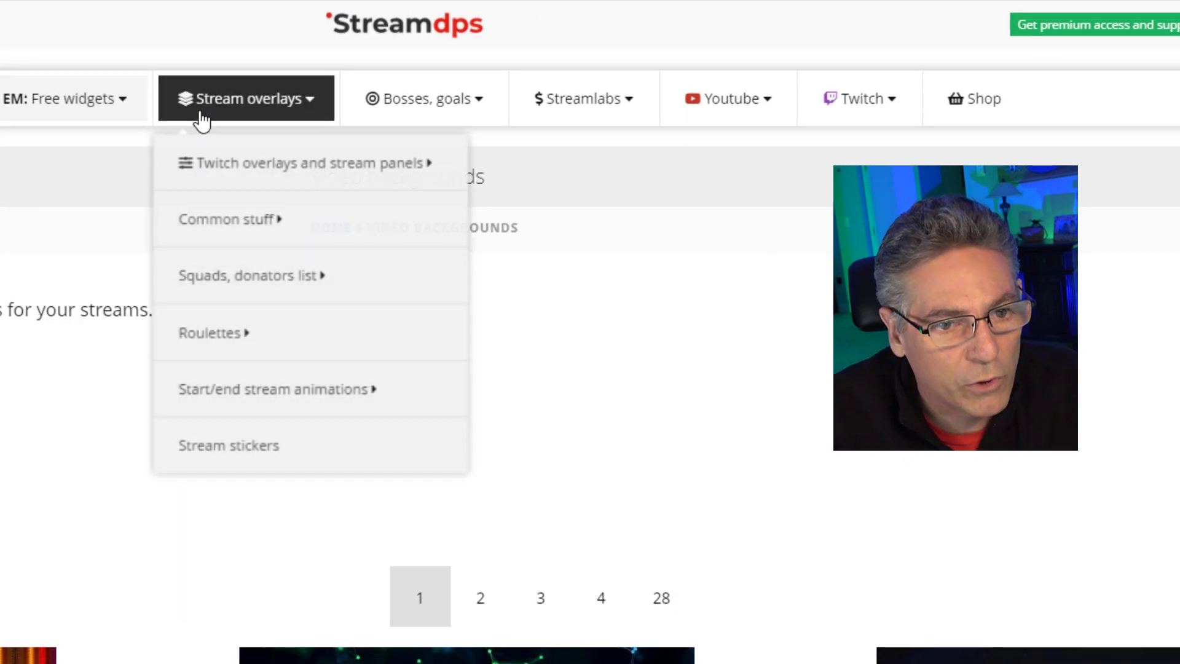
mouse_move(1131, 116)
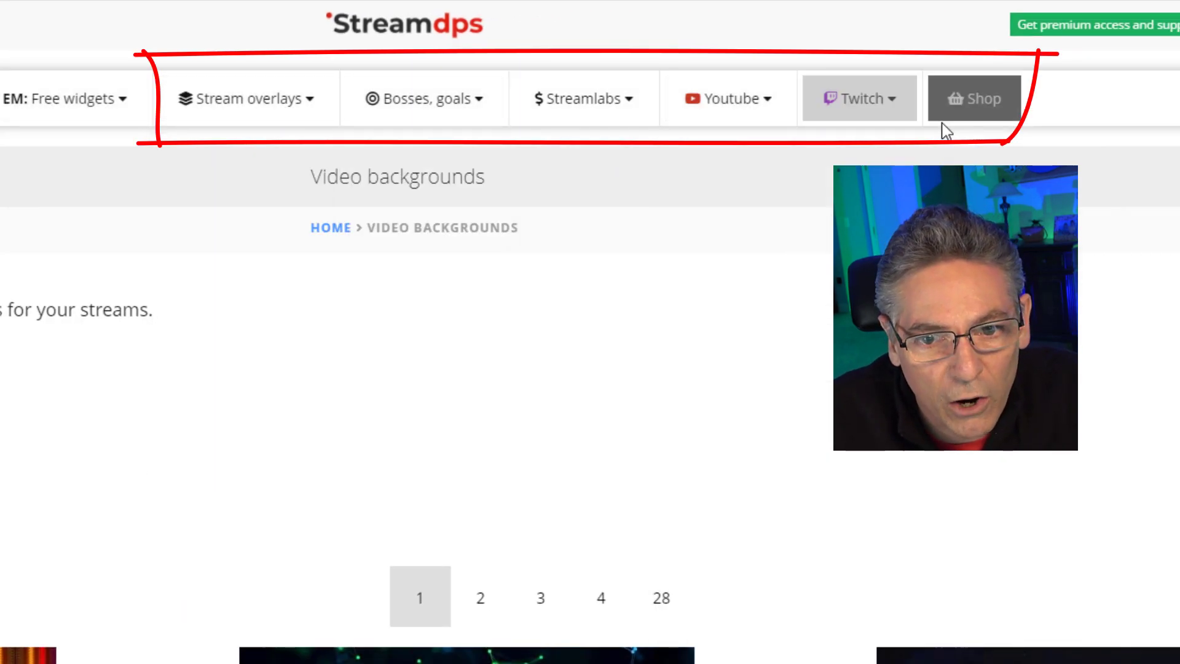
mouse_move(285, 128)
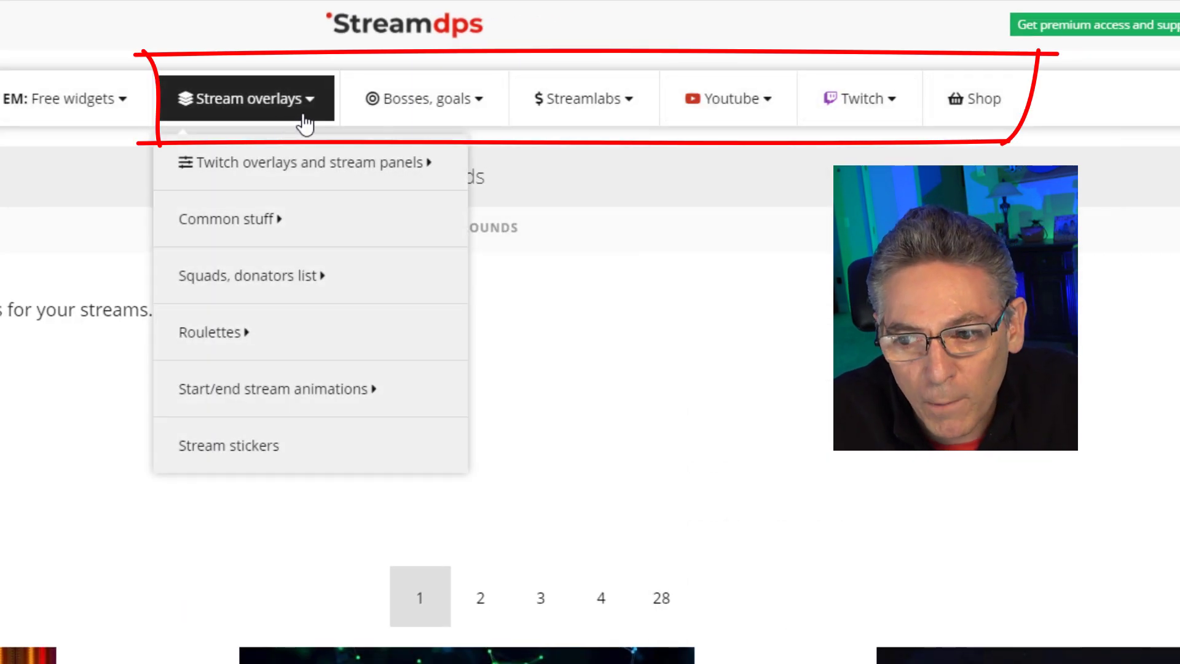
mouse_move(0, 106)
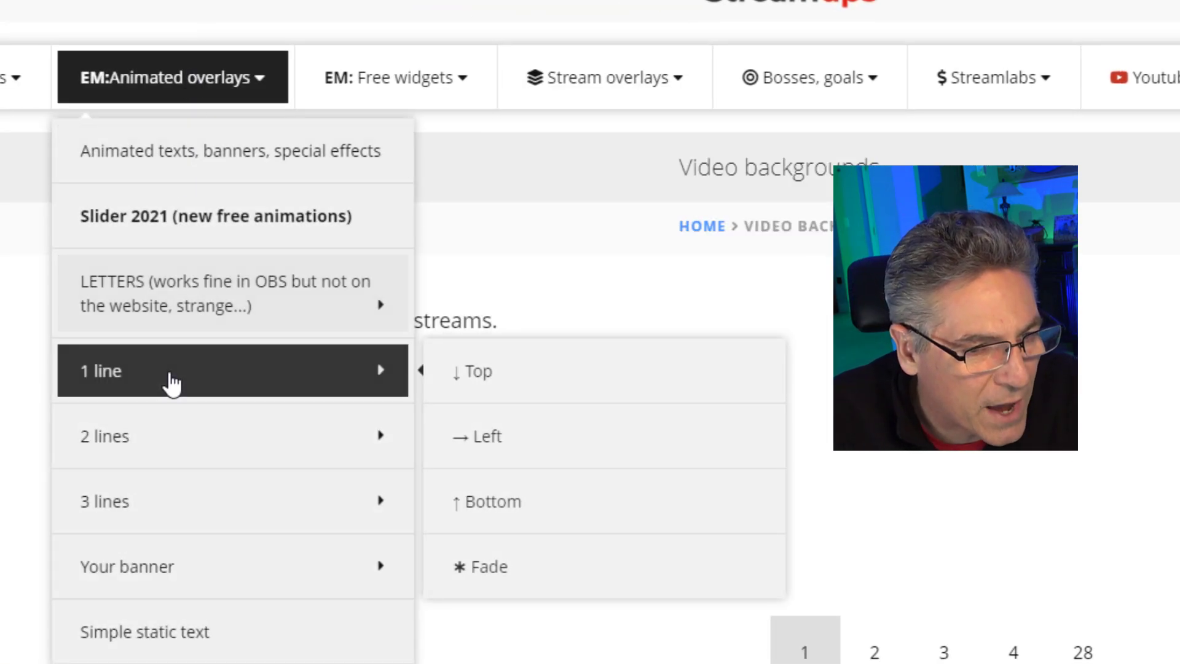
mouse_move(188, 508)
mouse_move(200, 558)
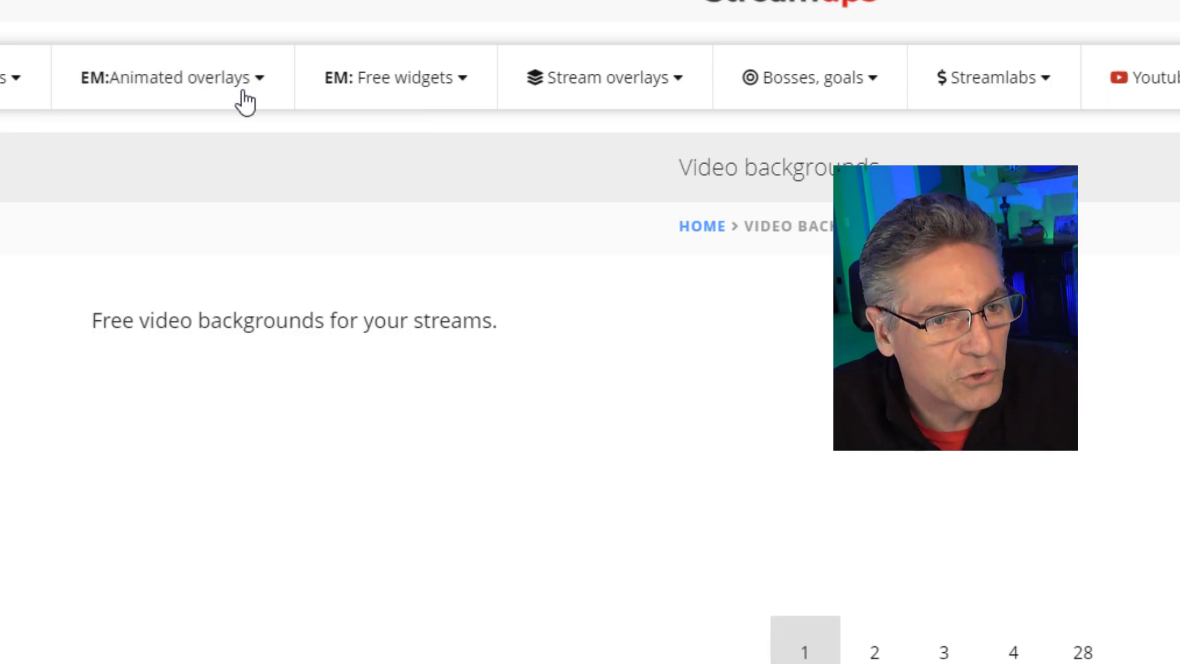
mouse_move(221, 105)
mouse_move(236, 384)
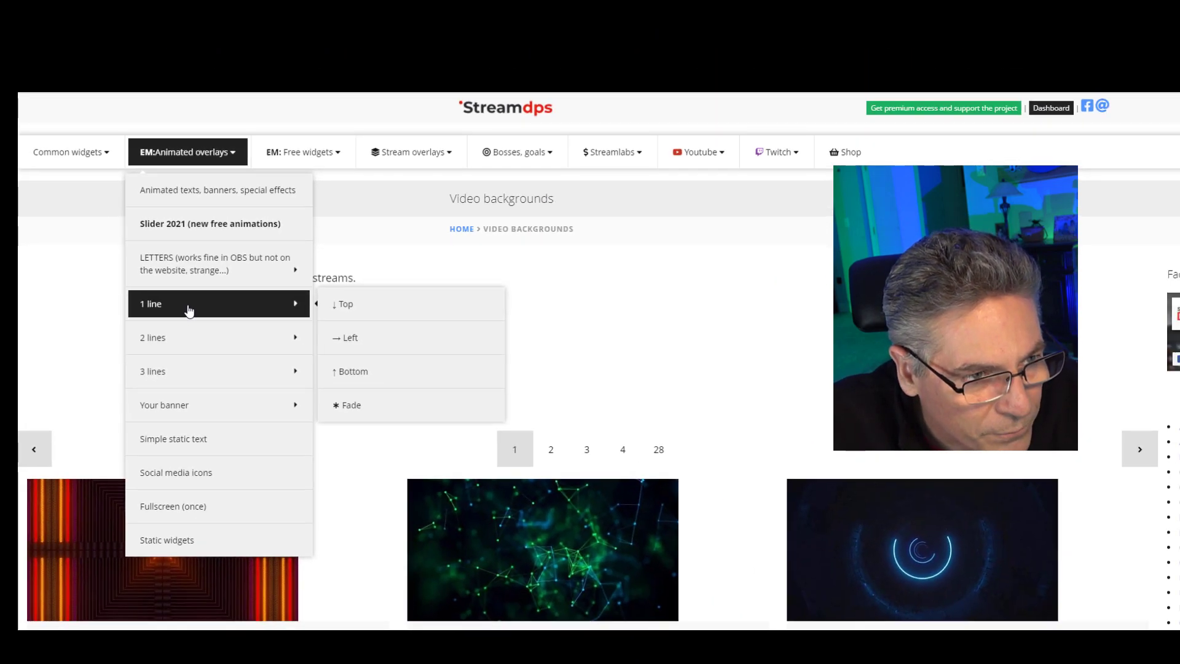
- Open the gallery of animated stream widgets and browse it for a one-line Slider 2021 text overlay
left_click(175, 383)
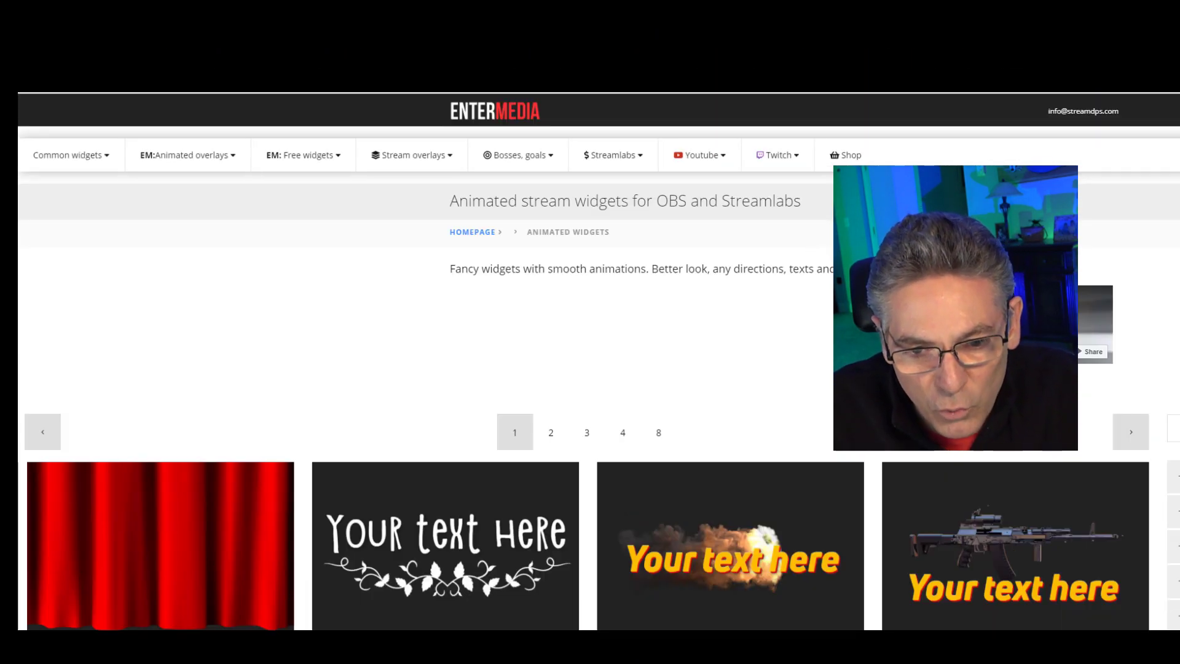
scroll(813, 247, "down", 4)
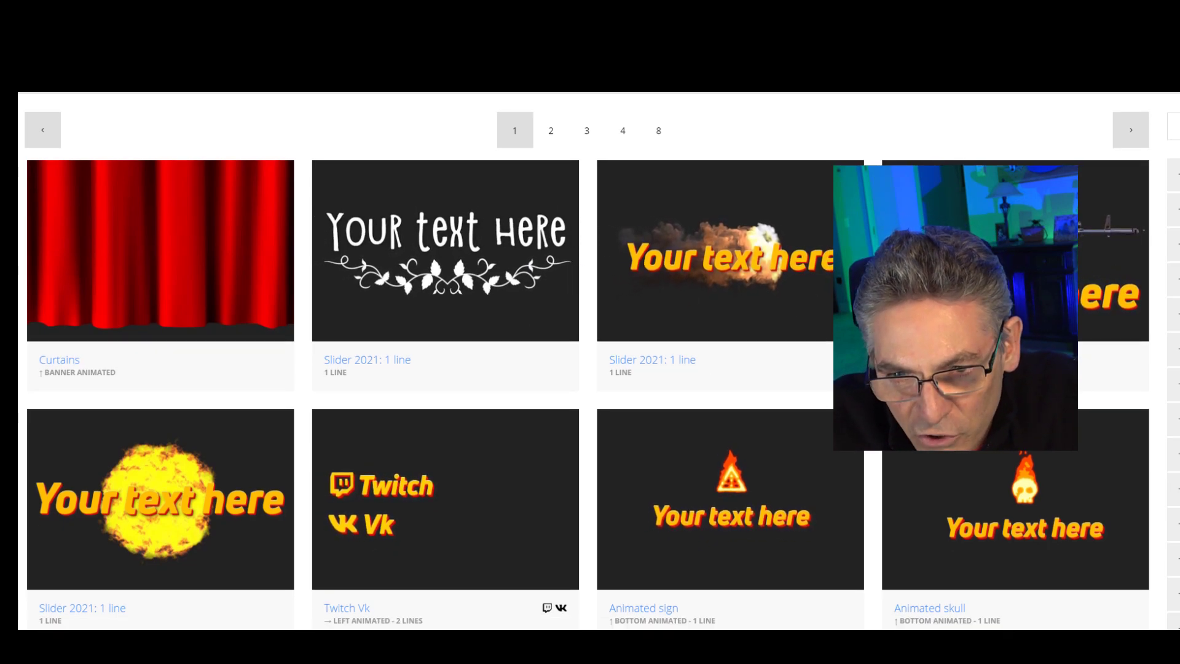
scroll(590, 361, "down", 4)
scroll(590, 362, "down", 4)
scroll(590, 362, "up", 6)
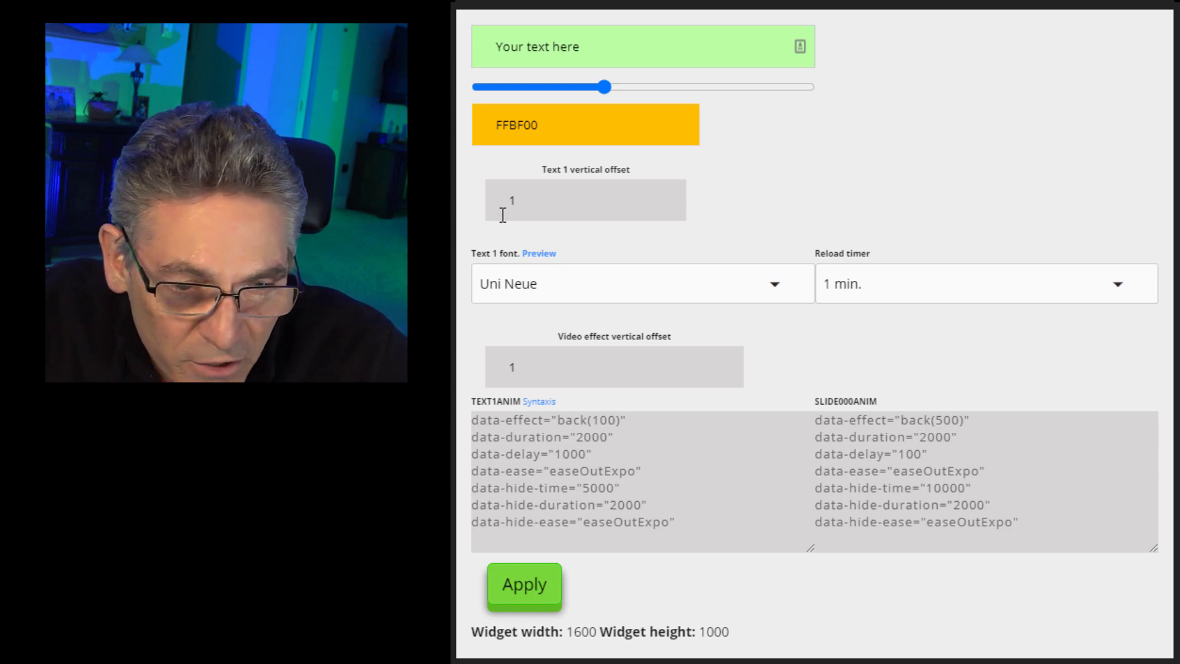
- Replace the explosion overlay's text with GETSUM and set the text colour to magenta (FF00DE)
left_click_drag(611, 49, 467, 49)
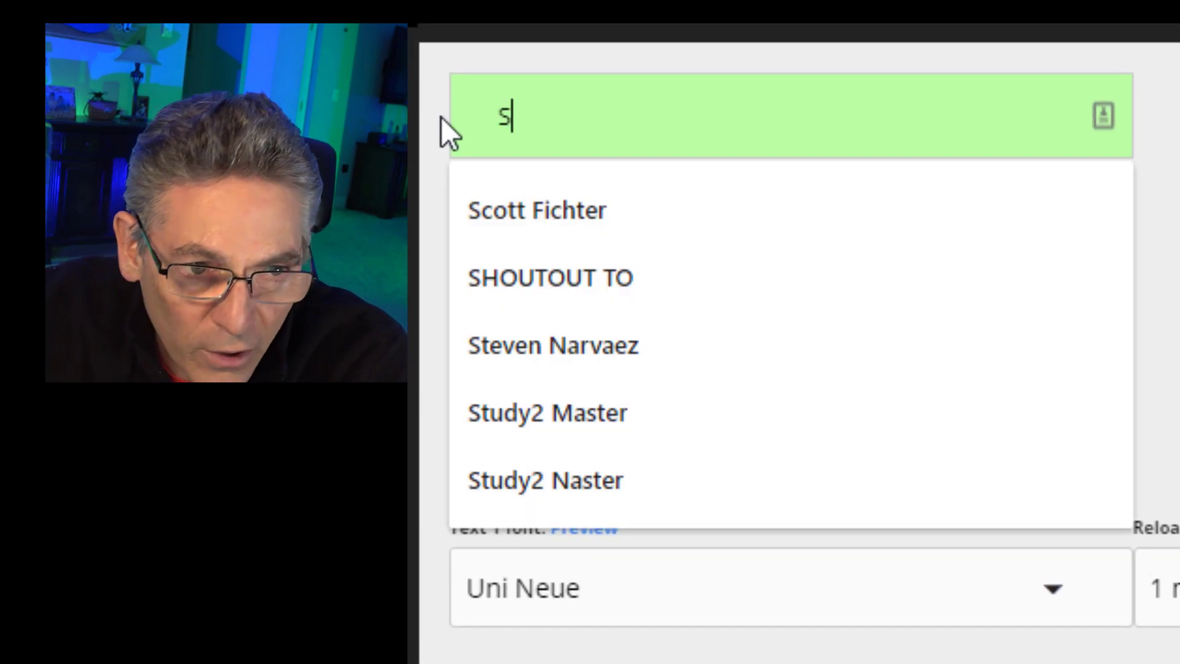
key("BackSpace")
type("GETSUM")
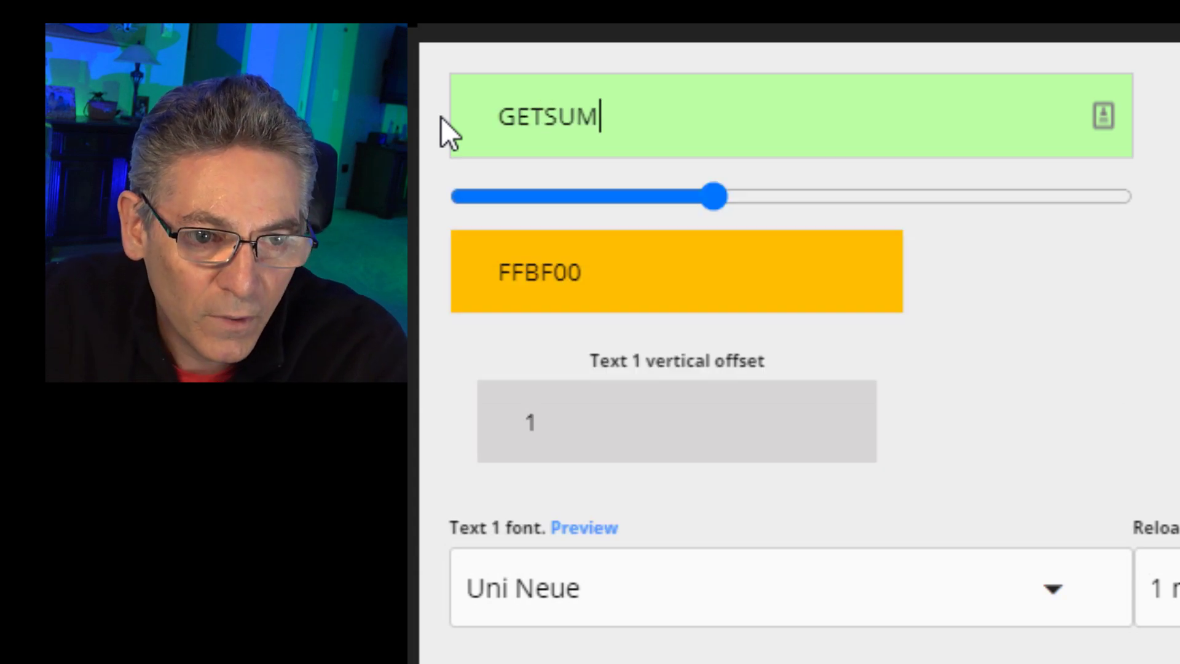
left_click(692, 261)
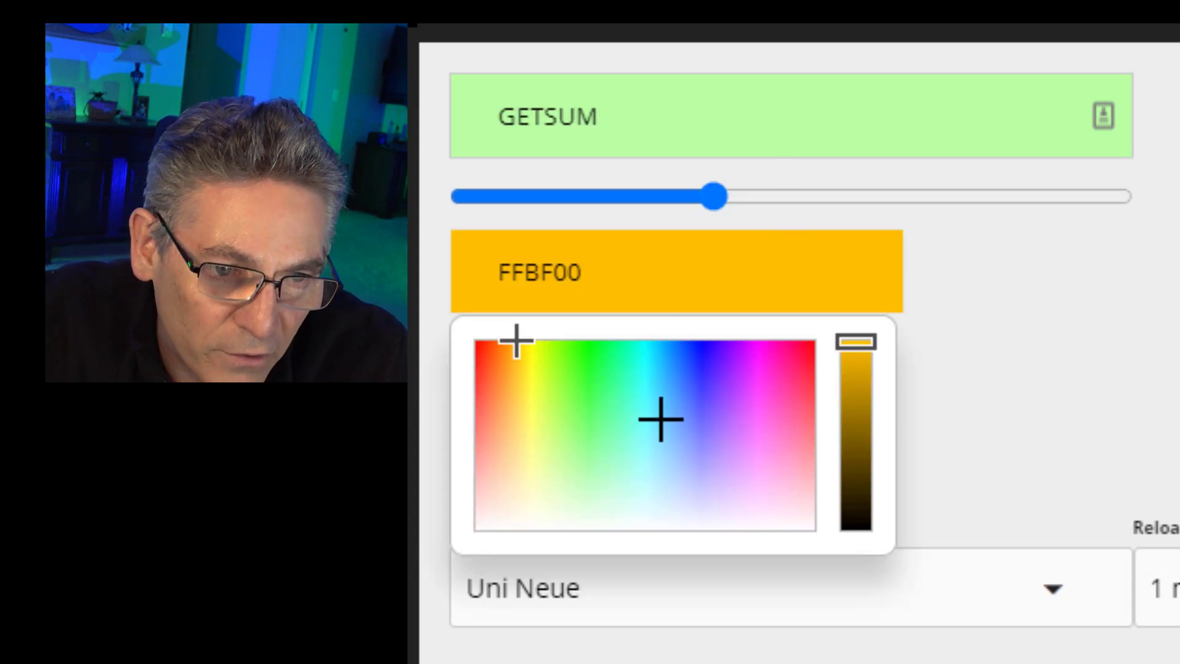
mouse_move(661, 422)
left_mouse_down()
mouse_move(758, 351)
mouse_move(759, 338)
left_mouse_up()
scroll(761, 338, "down", 1)
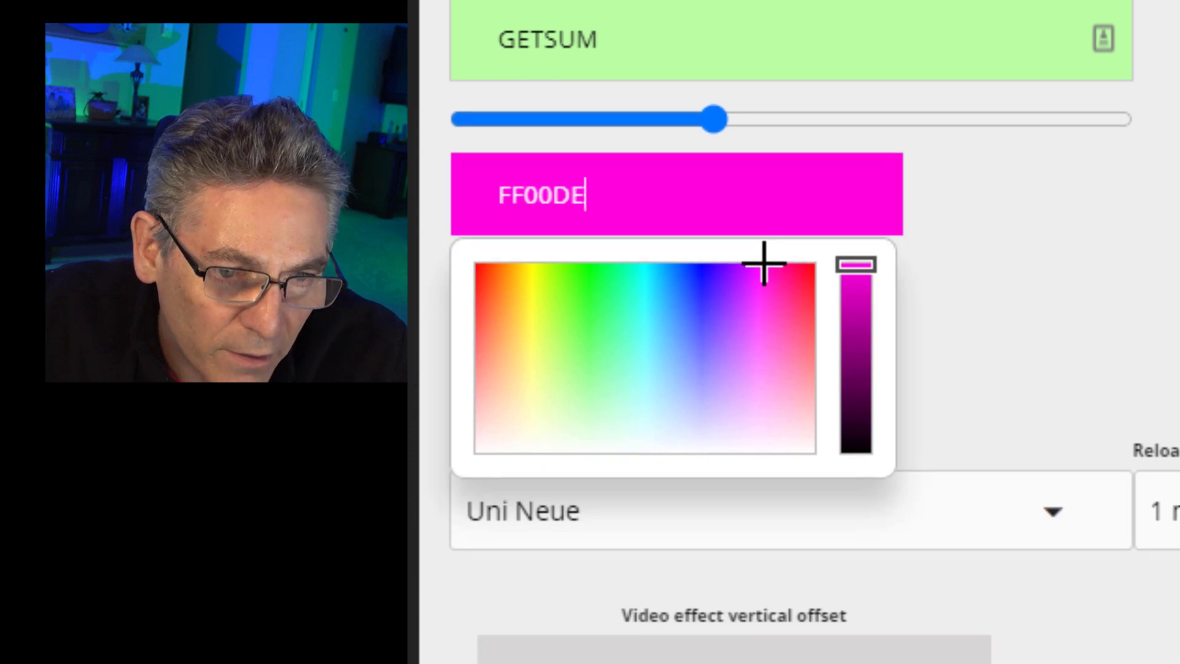
- Set the overlay's text font to Selima and its reload timer to 15 sec
scroll(975, 116, "down", 5)
left_click(1016, 101)
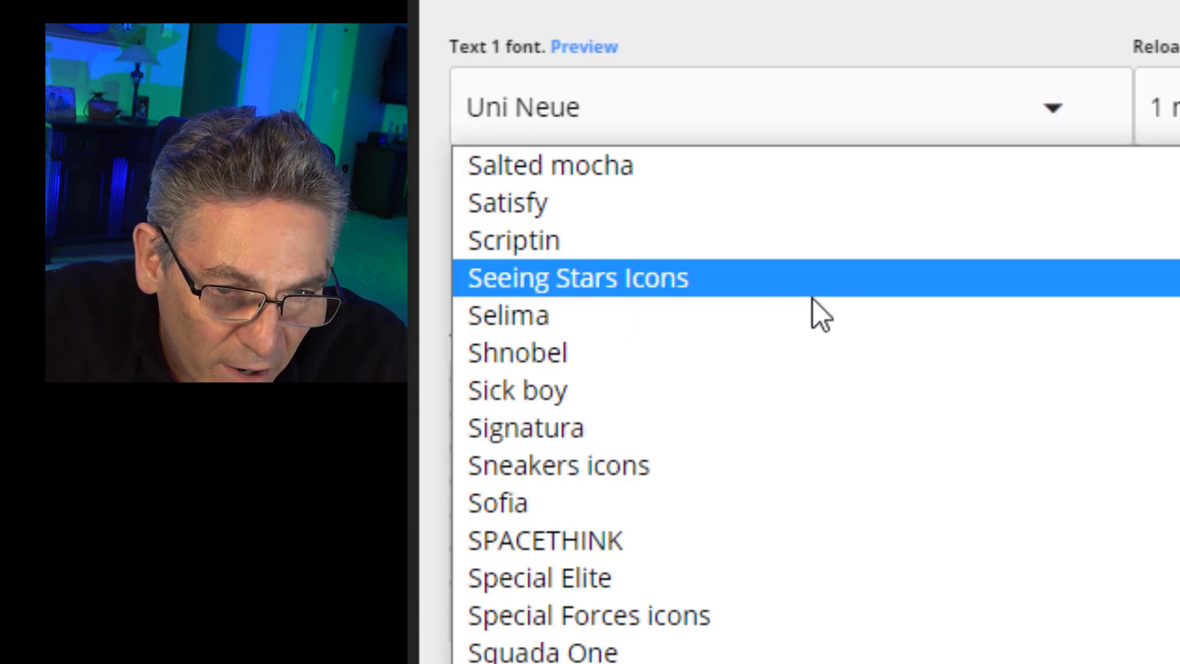
left_click(811, 302)
left_click(846, 121)
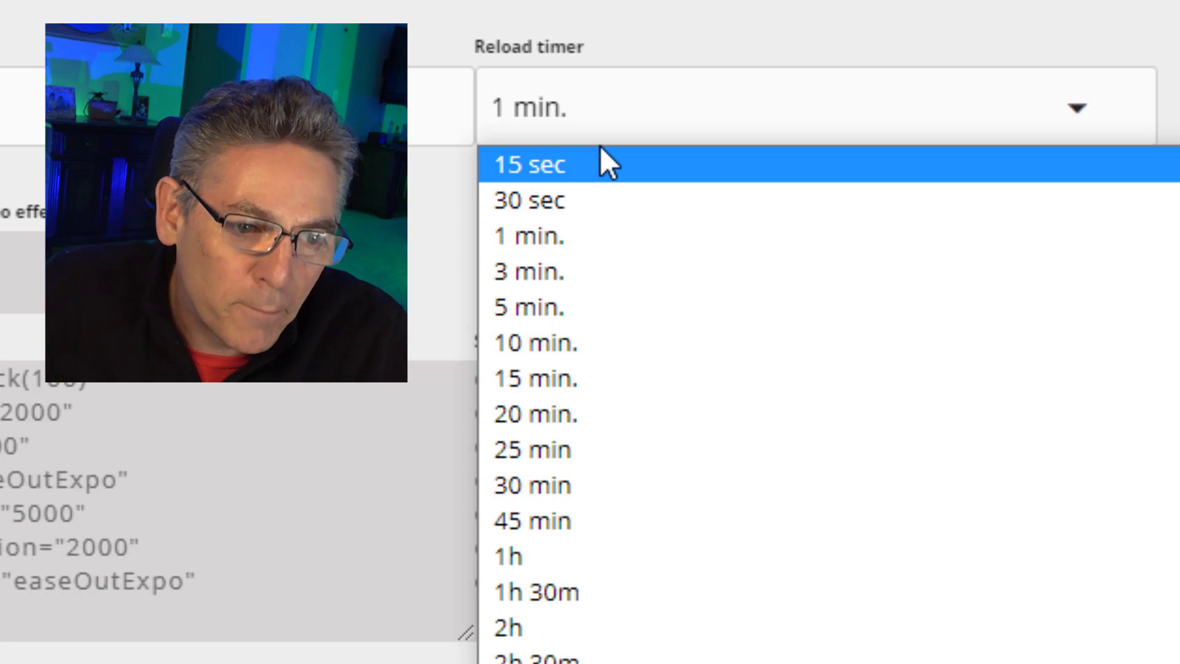
left_click(607, 161)
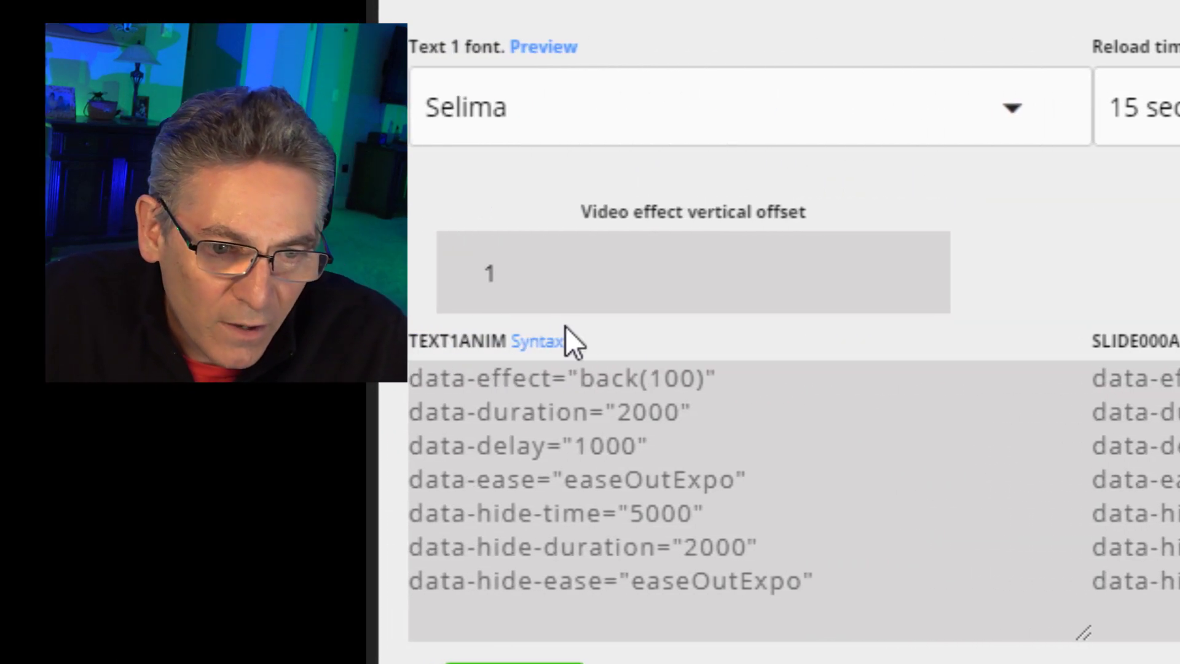
- Set the explosion's video effect vertical offset to -100 and apply the settings to the overlay
left_click(609, 277)
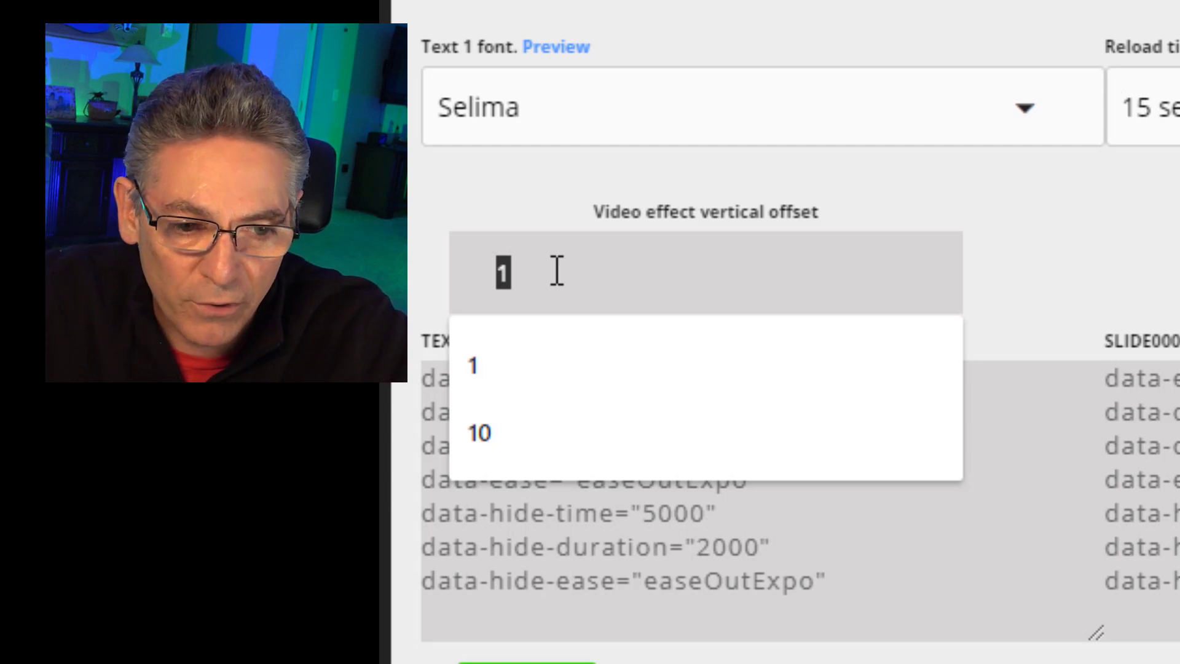
type("-")
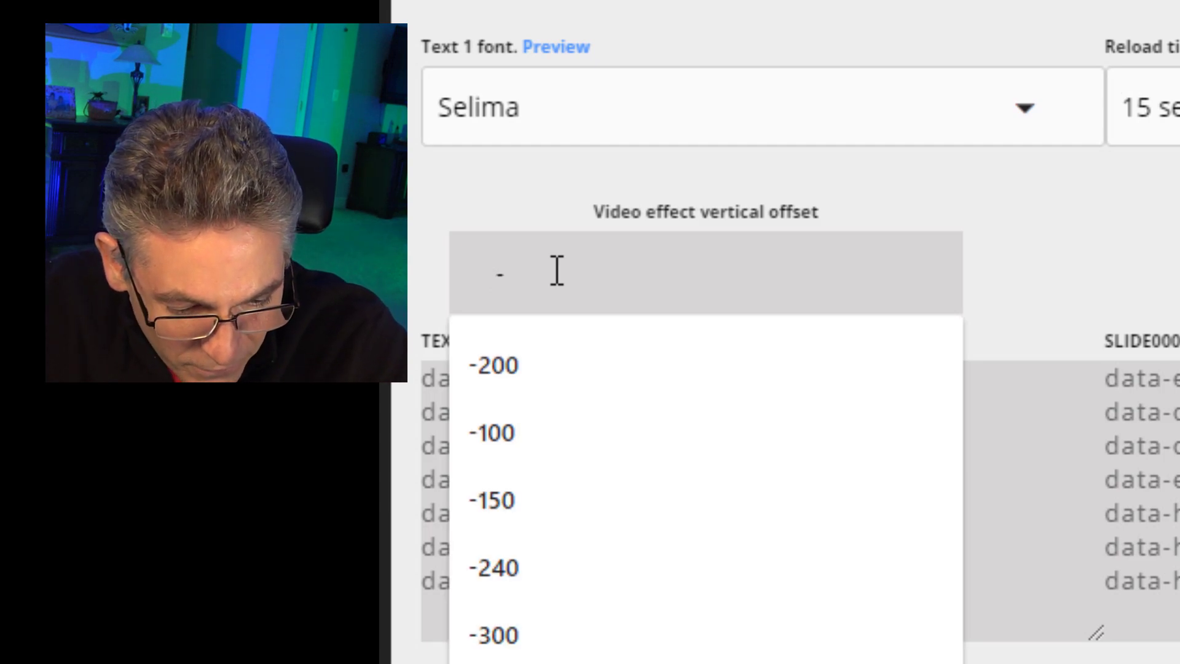
type("100")
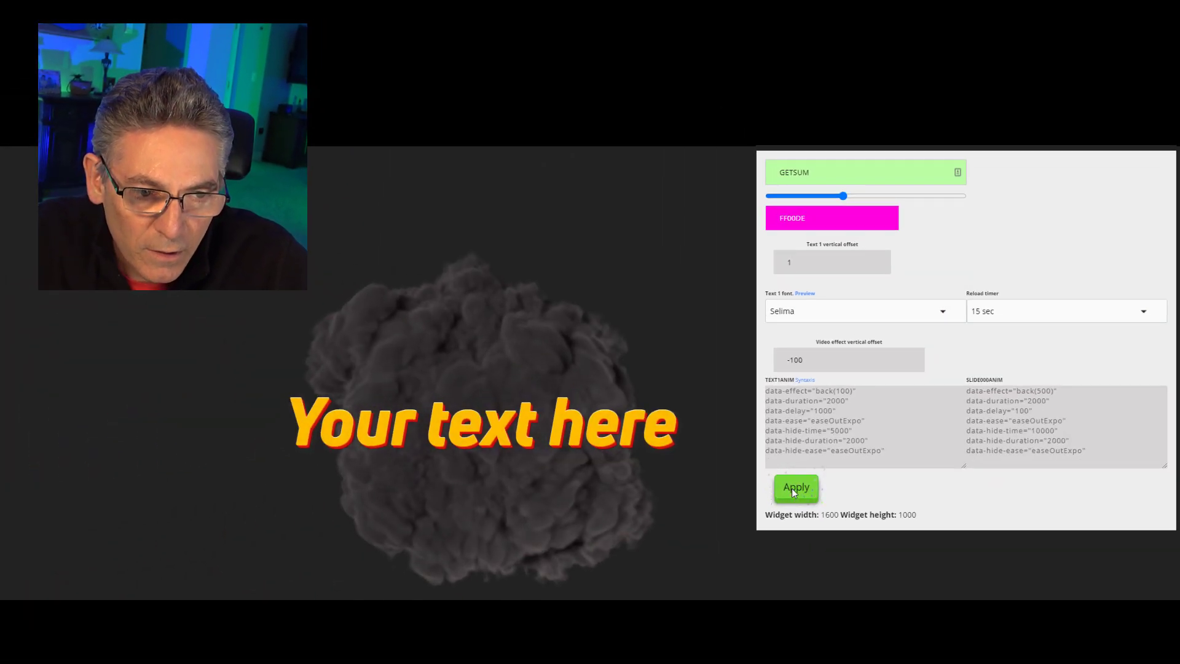
left_click(794, 490)
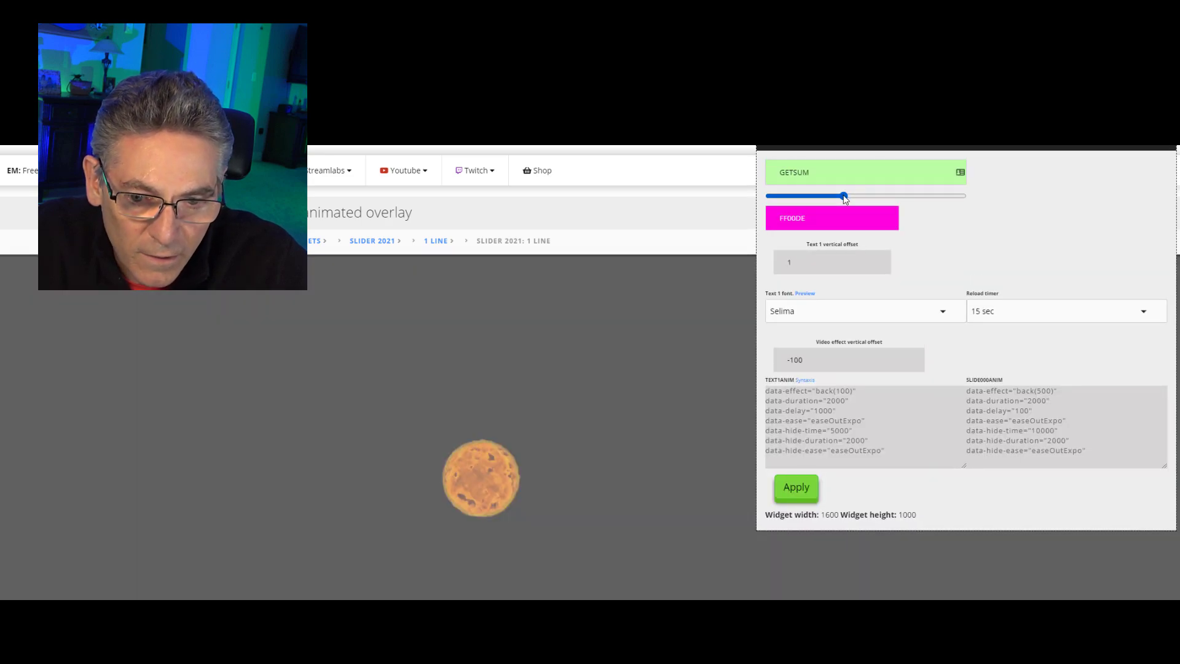
- Enlarge the overlay text slightly, set the video effect vertical offset to 1 and apply the settings
left_click_drag(844, 195, 849, 197)
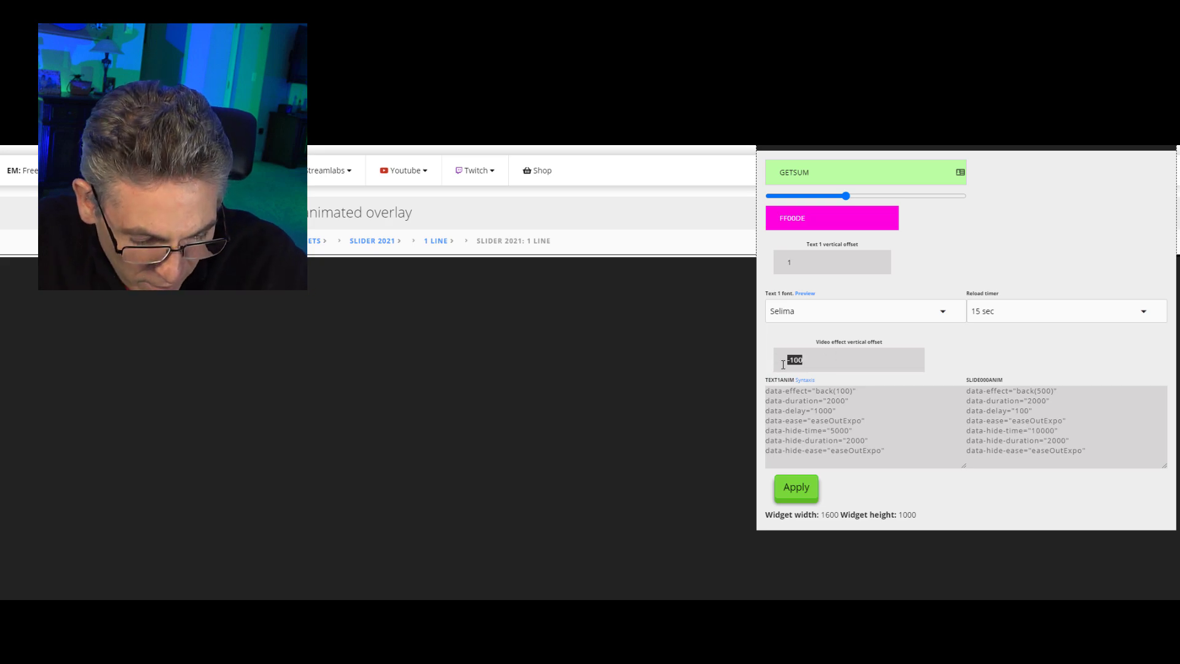
type("1")
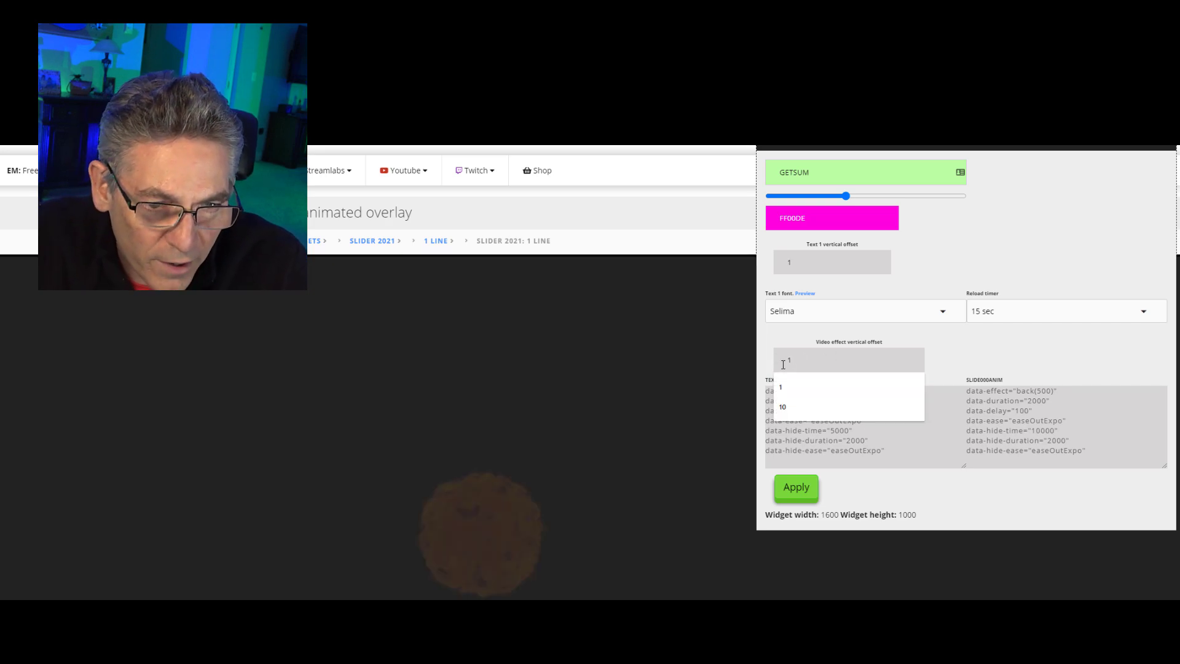
left_click(811, 487)
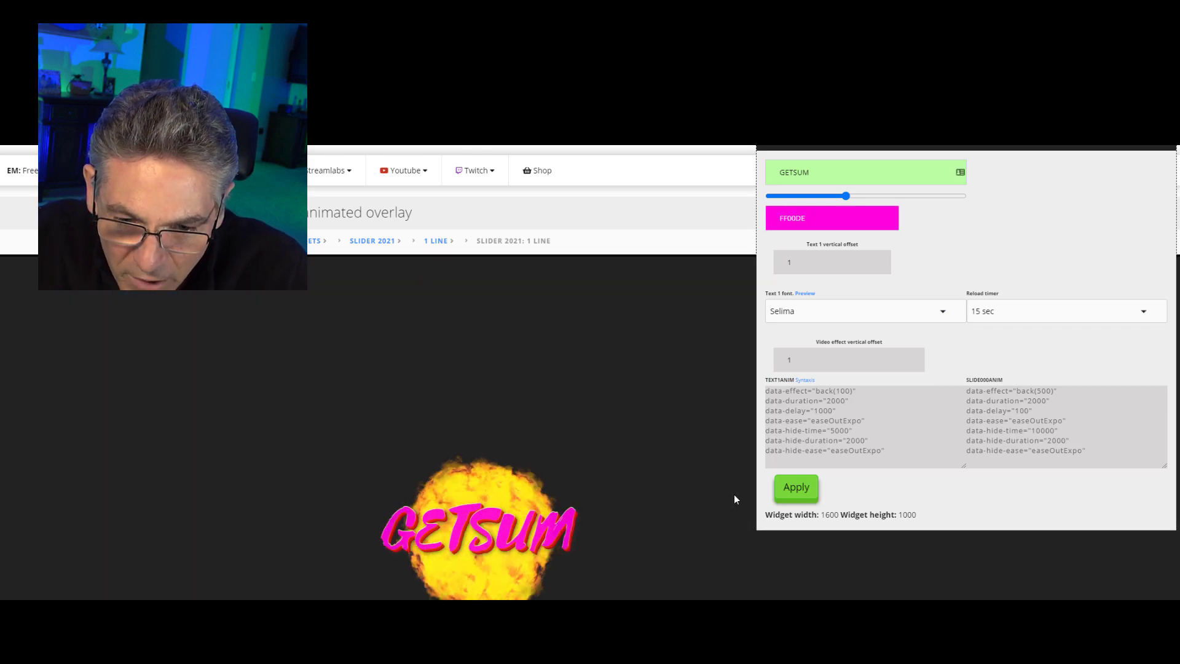
- Switch the overlay to the flaming skull section
scroll(707, 476, "down", 2)
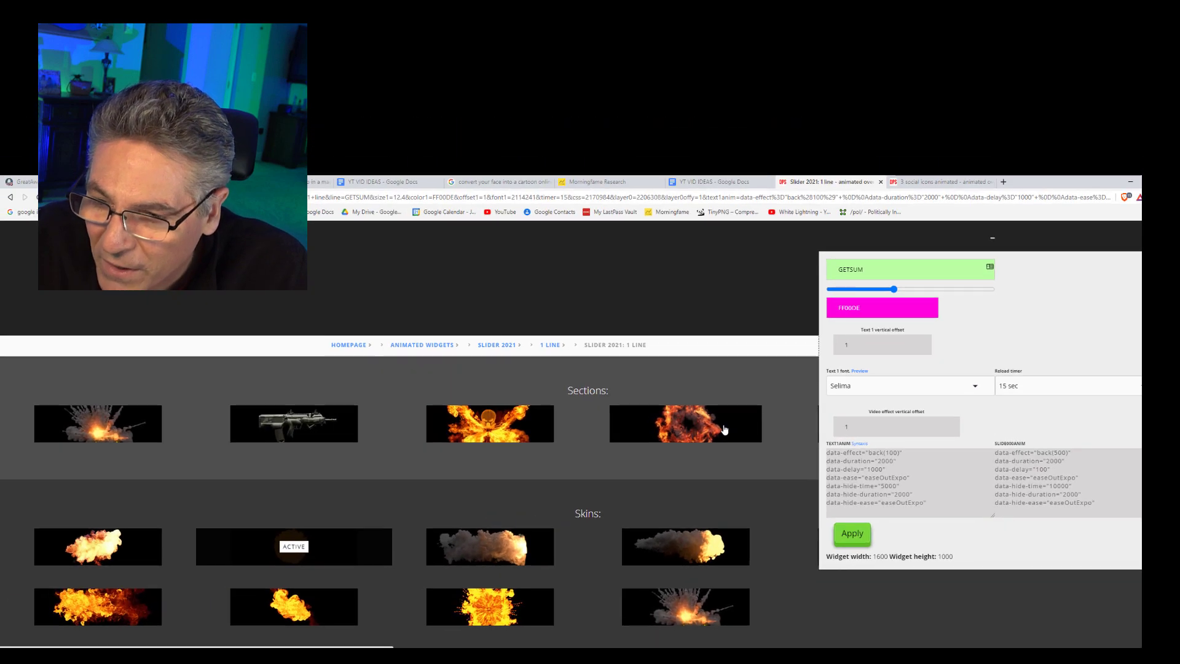
scroll(732, 443, "down", 1)
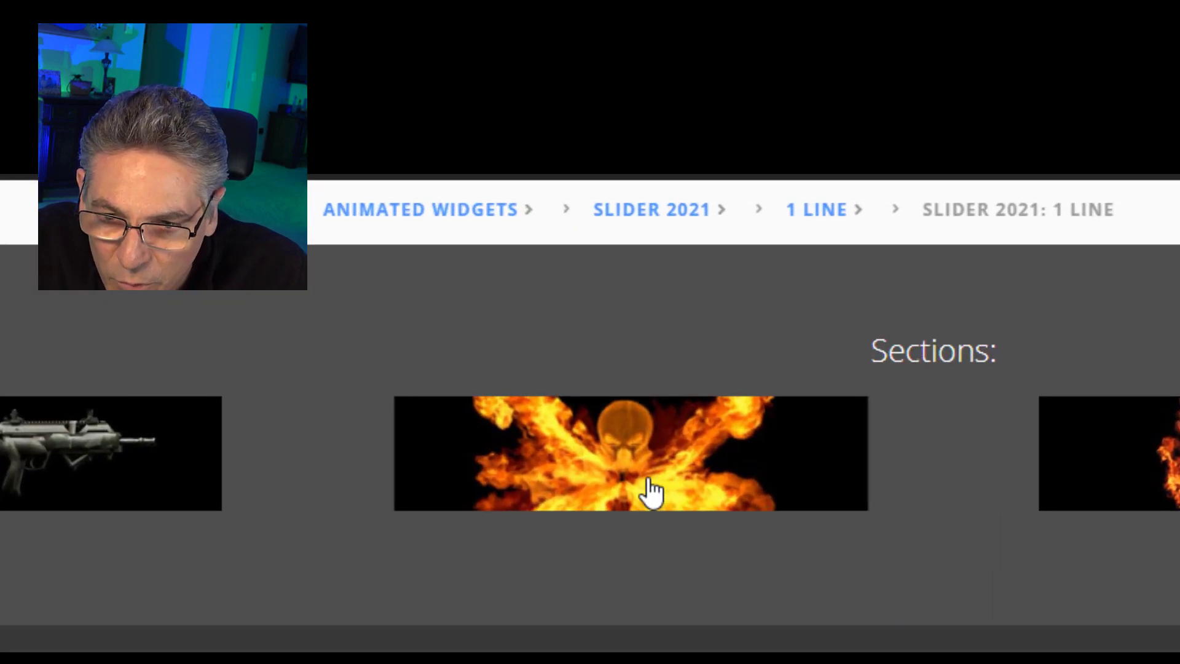
left_click(657, 488)
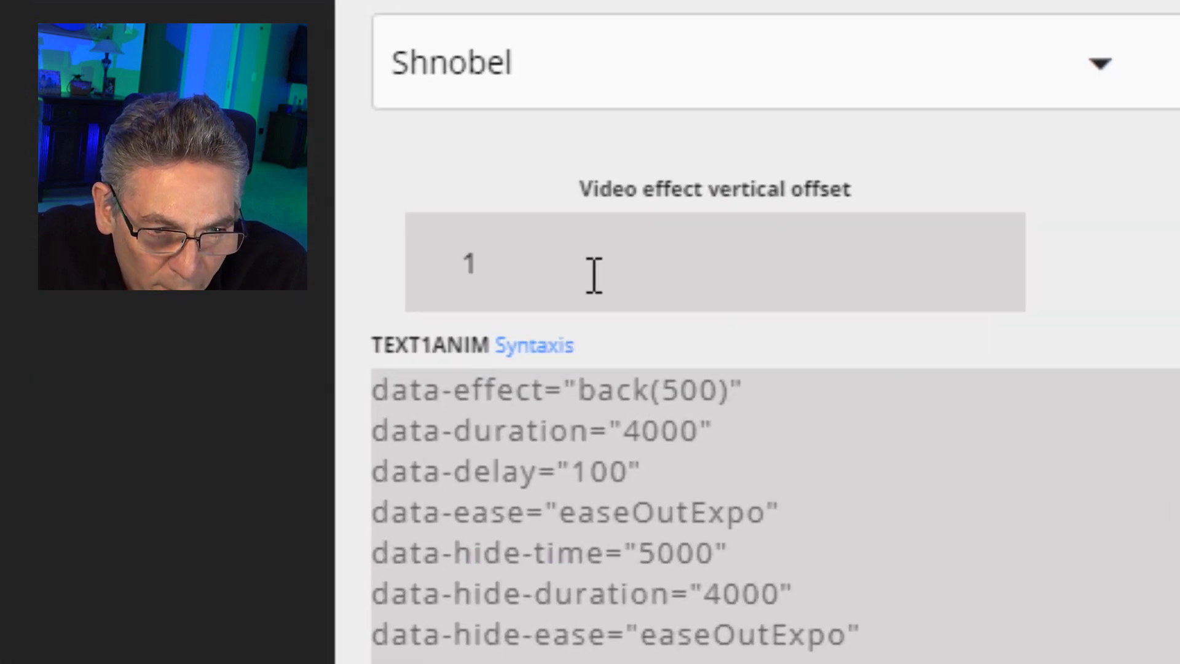
- Set the flaming skull's video effect vertical offset to -150 and apply it
left_click(776, 383)
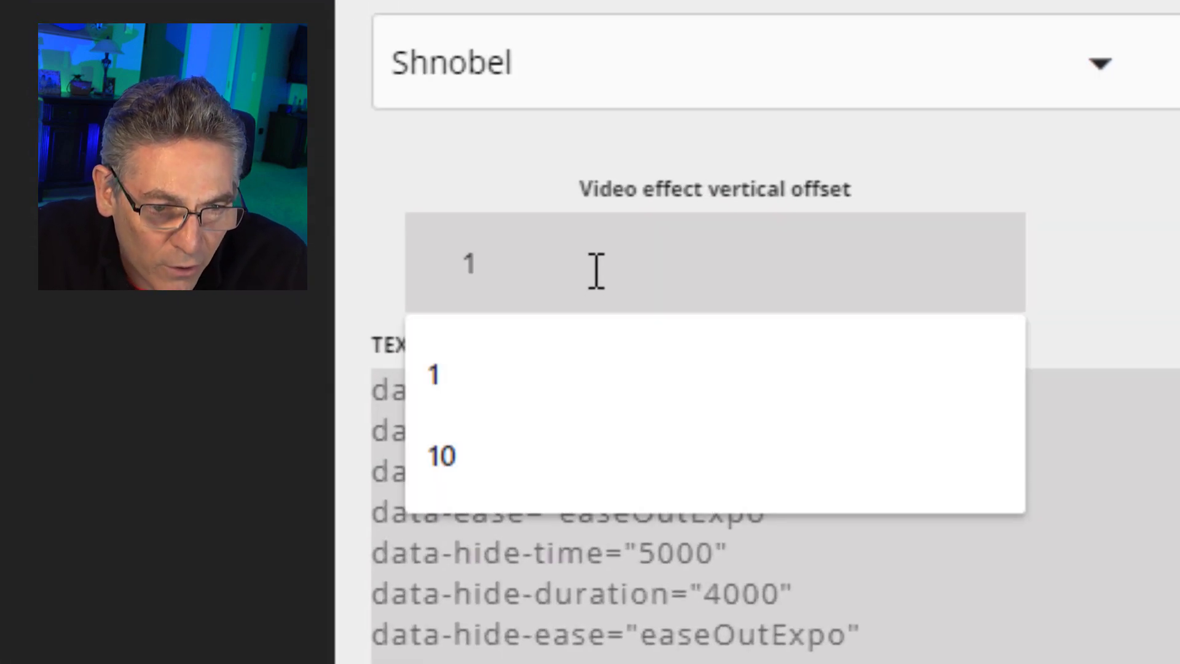
left_click_drag(594, 273, 347, 289)
type("-150")
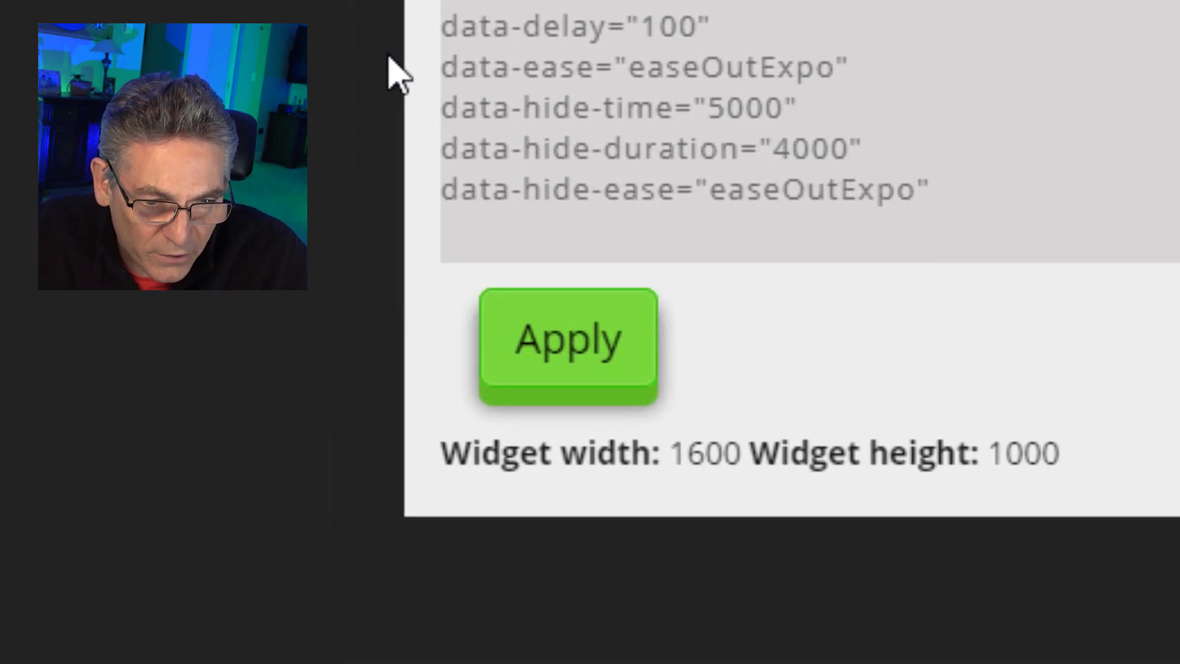
left_click(612, 343)
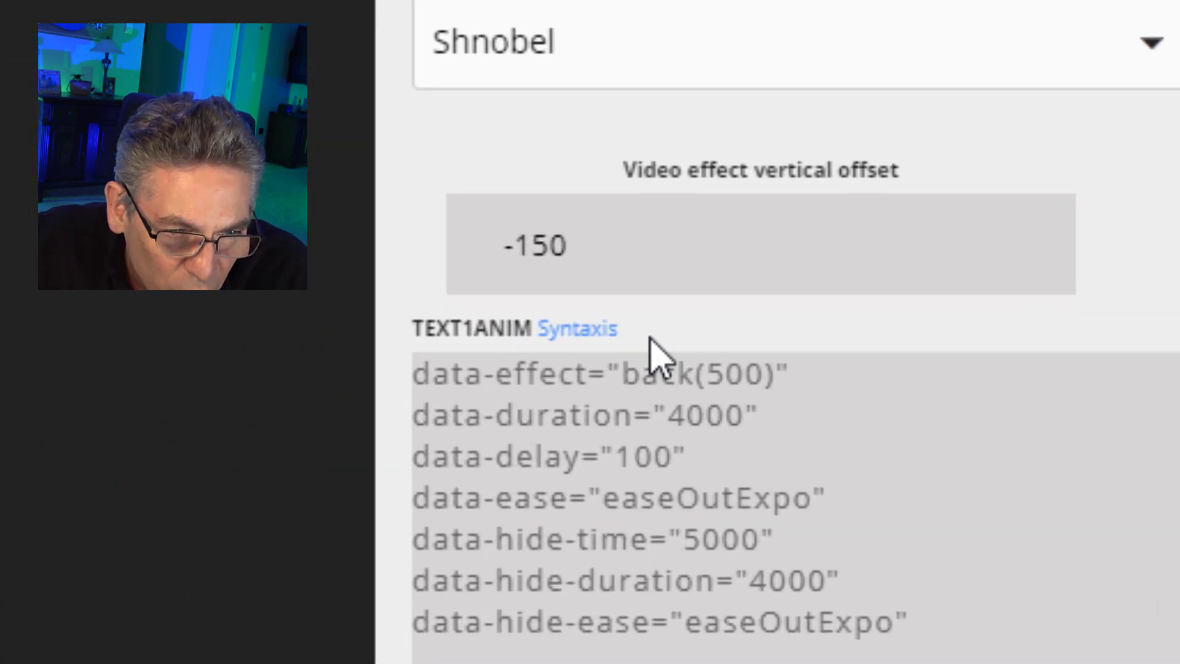
- Set the flaming skull's video effect vertical offset to -200 and apply it
left_click_drag(776, 326, 718, 321)
type("-200")
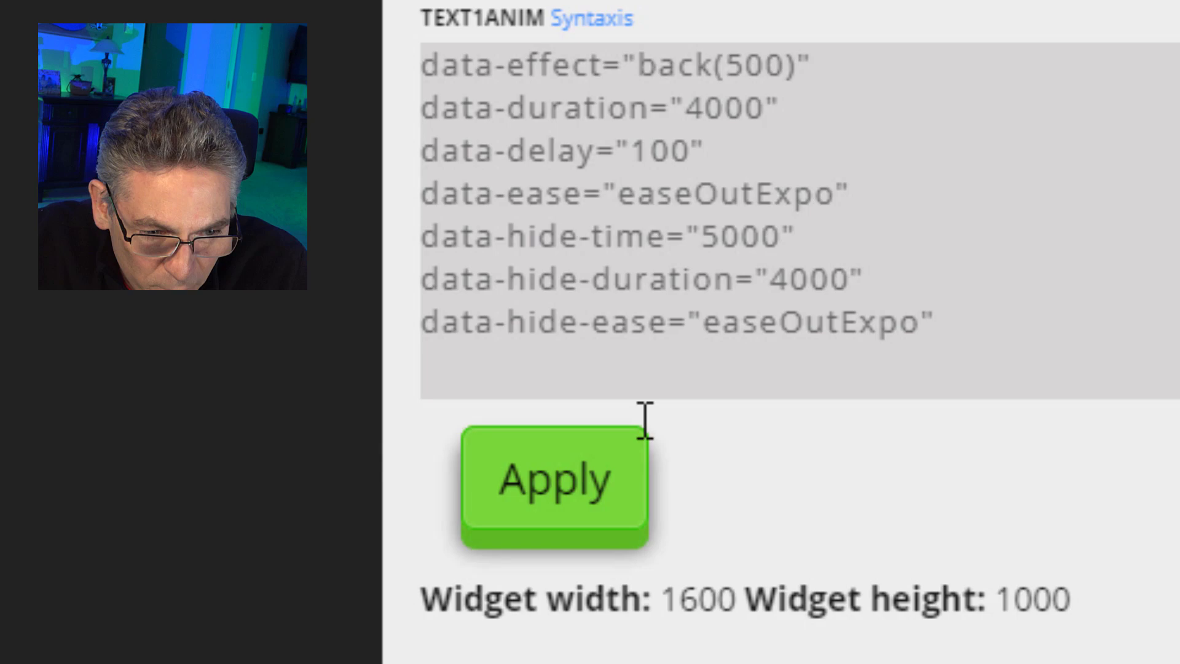
left_click(599, 482)
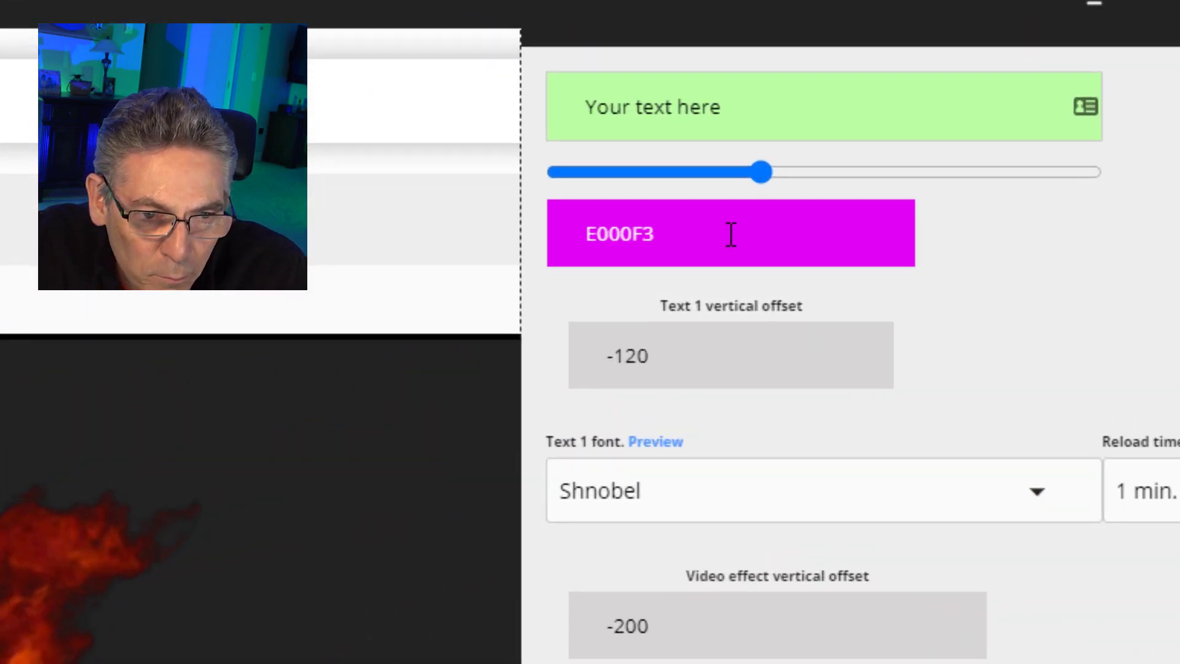
- Set the flaming skull overlay's text colour to black (000000)
left_click(866, 278)
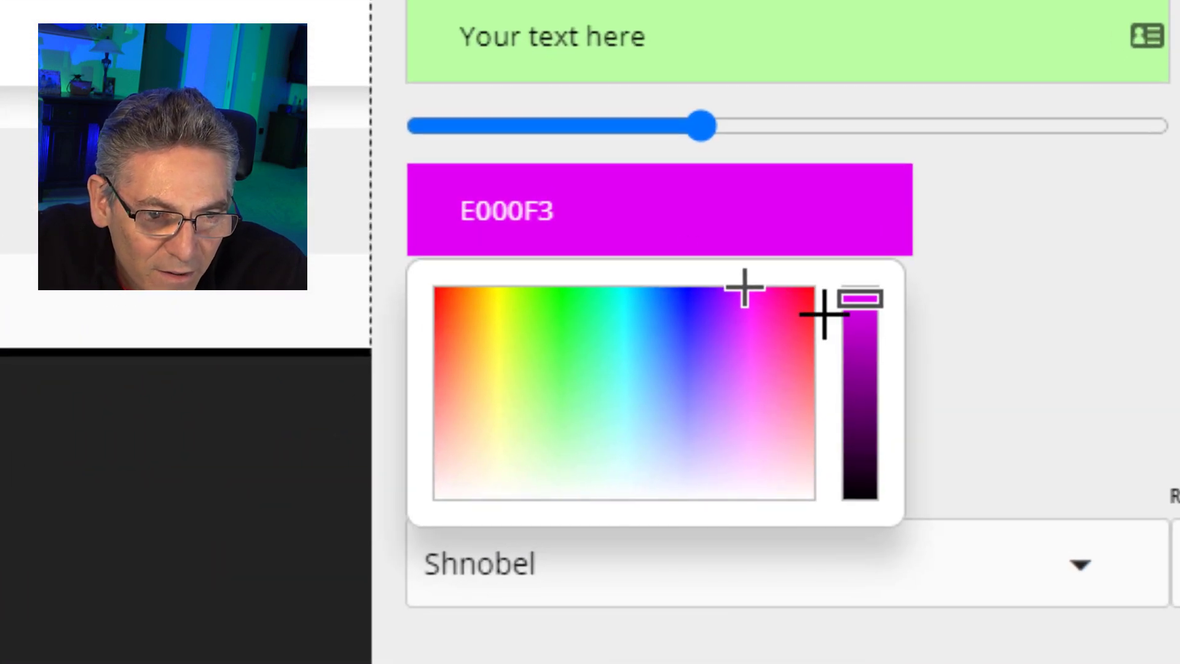
left_click_drag(865, 326, 856, 611)
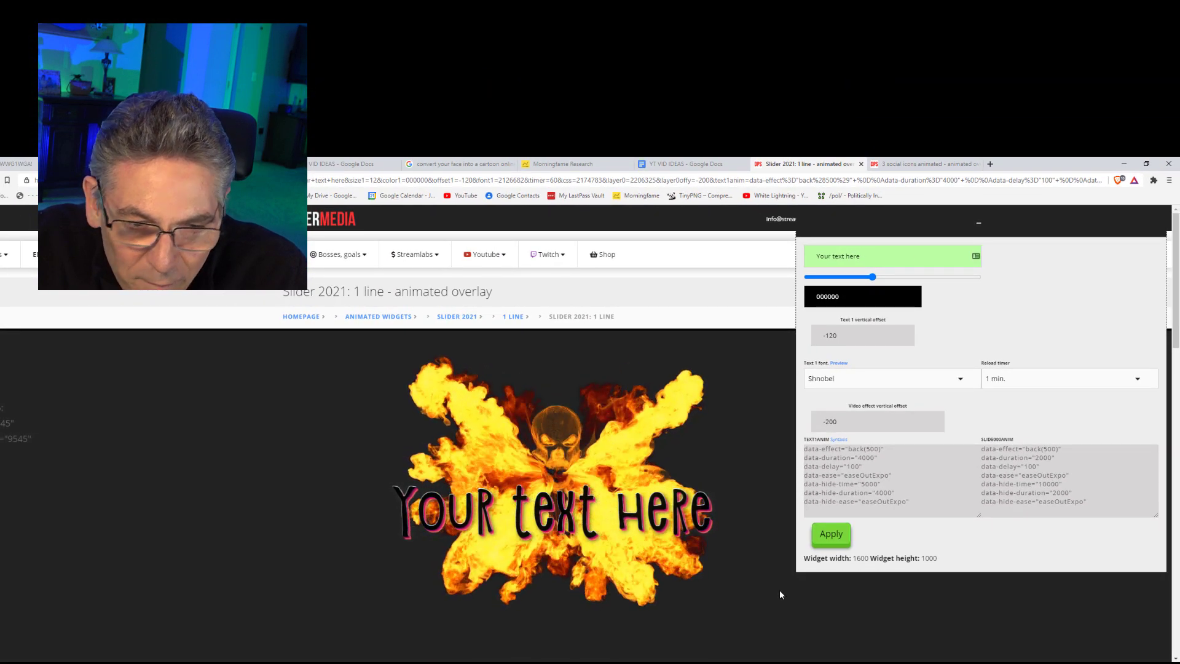
- Set the flaming skull overlay's font to Anton and its text to GETSUM, and apply both changes
left_click(853, 378)
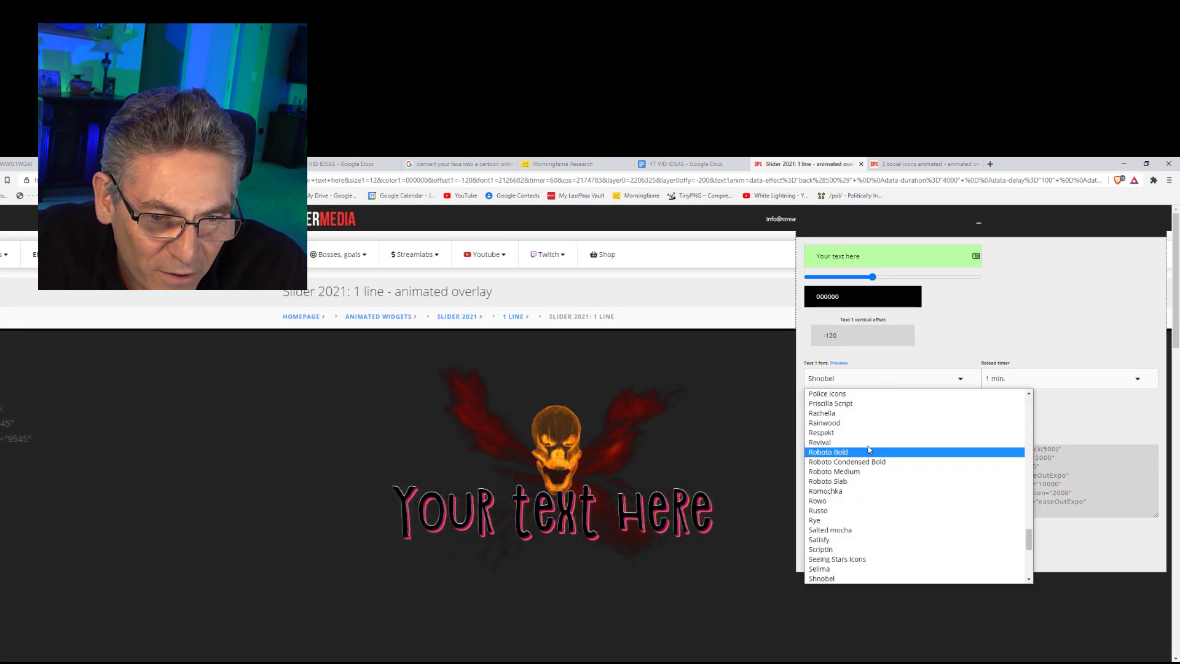
scroll(874, 491, "up", 20)
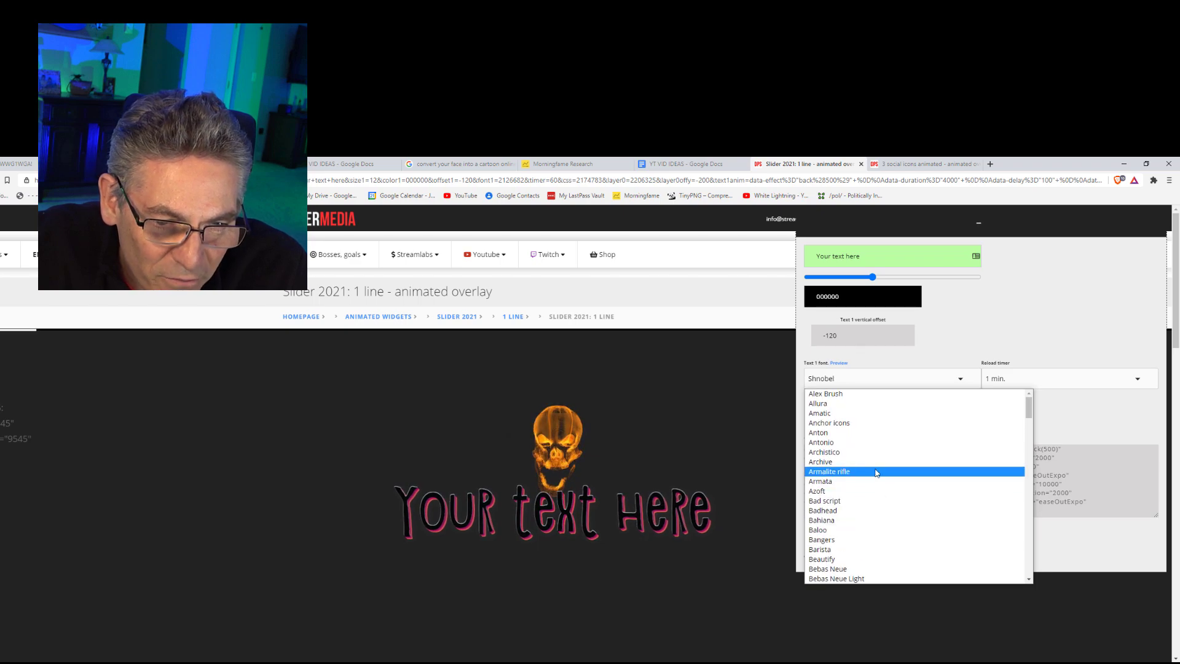
left_click(875, 433)
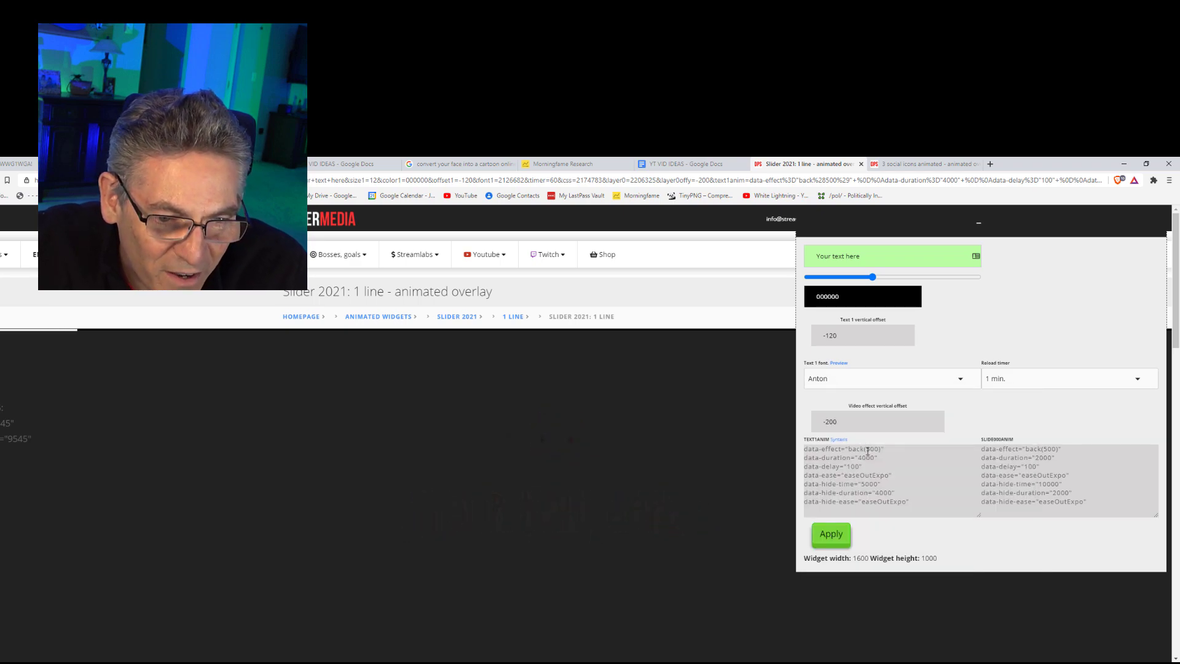
left_click(829, 537)
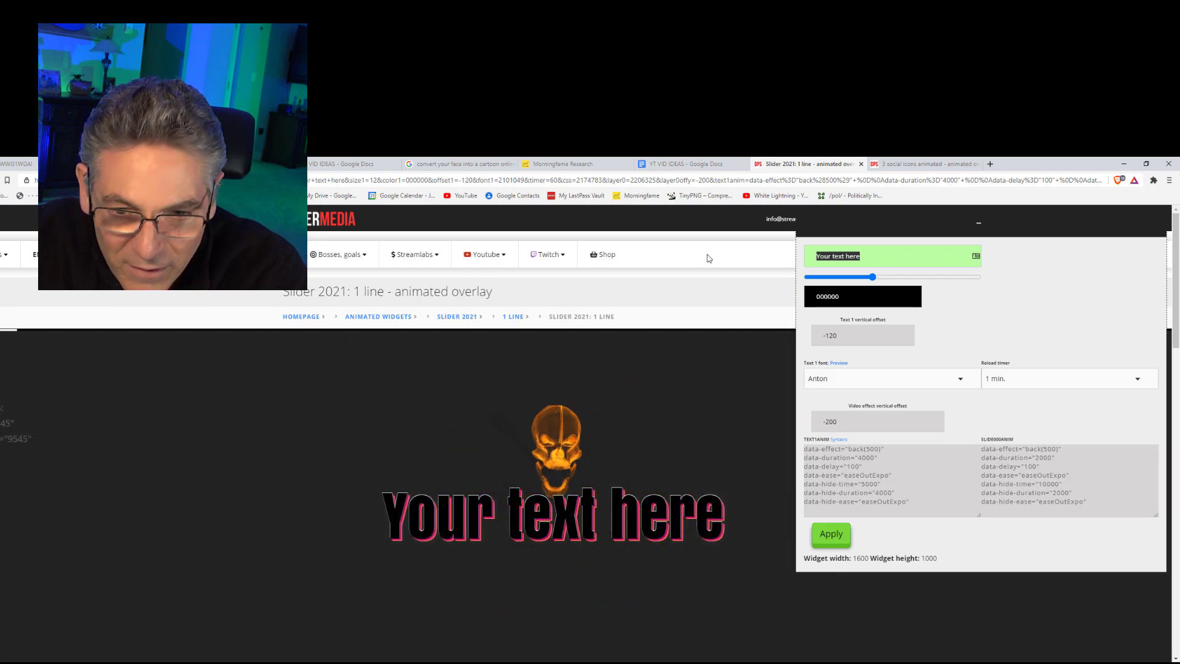
type("GETSUM")
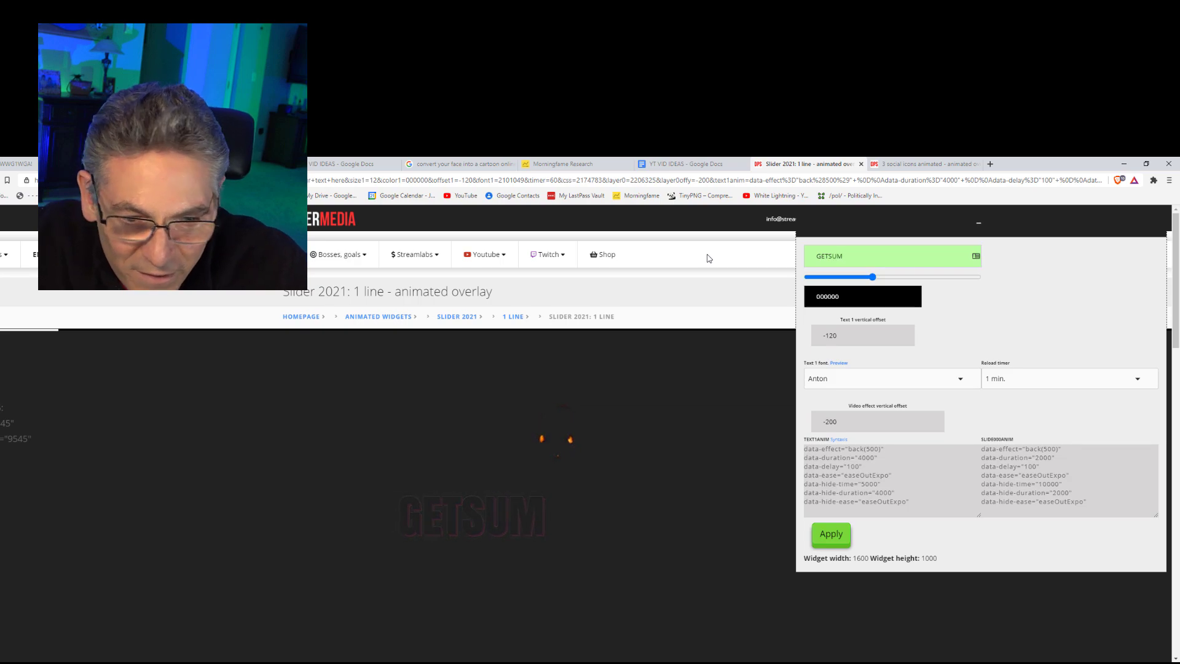
left_click(839, 536)
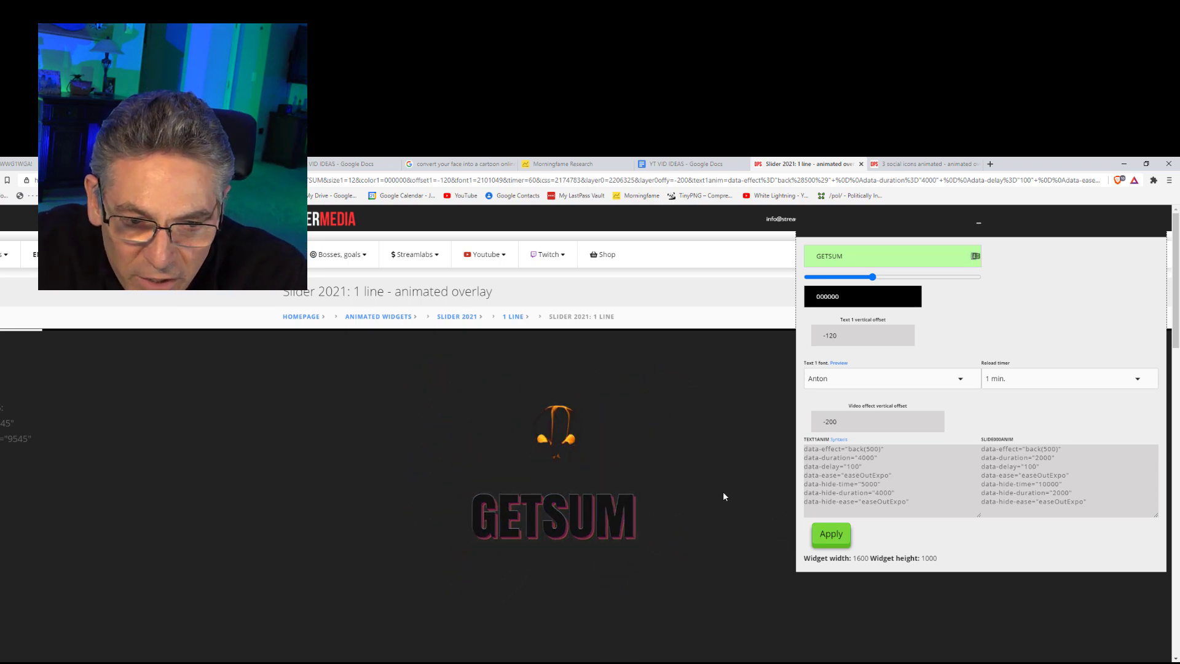
- Check the widget width and height given with the overlay's source link
scroll(723, 492, "down", 3)
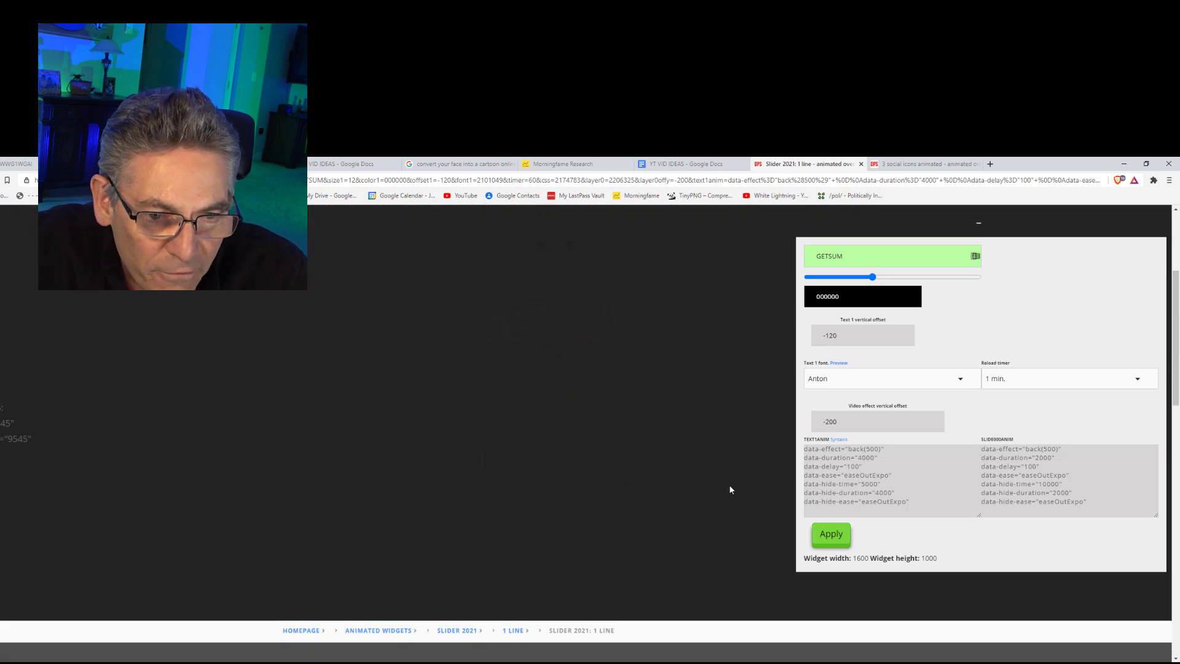
scroll(730, 484, "down", 5)
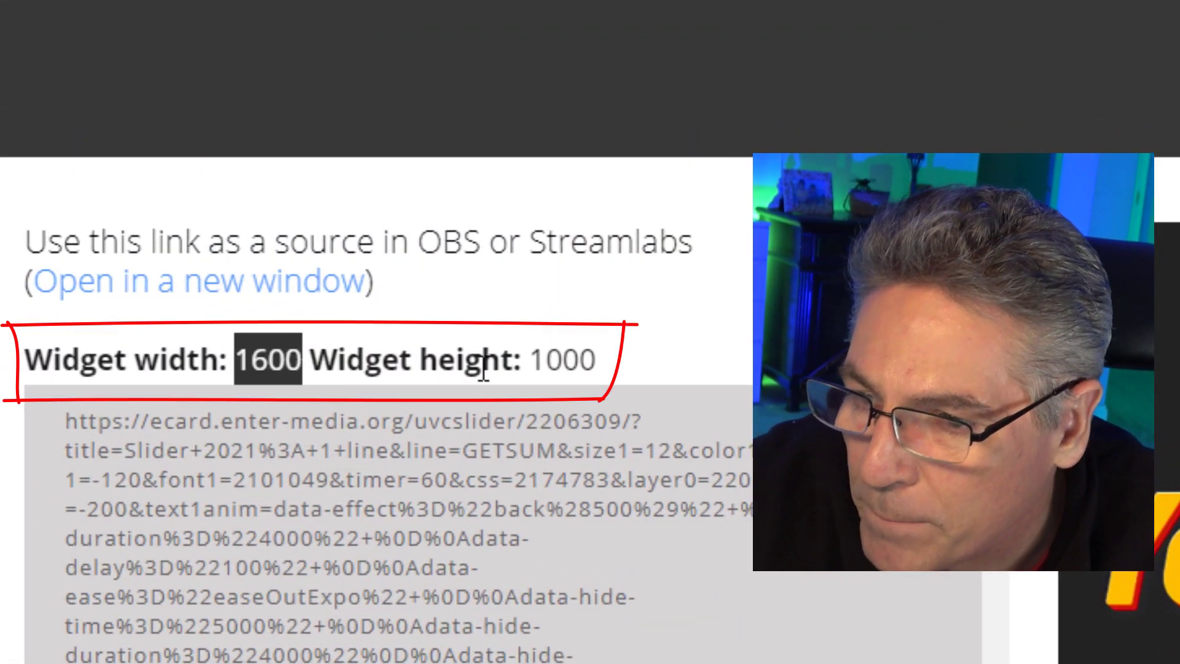
mouse_move(623, 362)
left_mouse_down()
mouse_move(461, 351)
mouse_move(3, 366)
mouse_move(25, 360)
left_mouse_up()
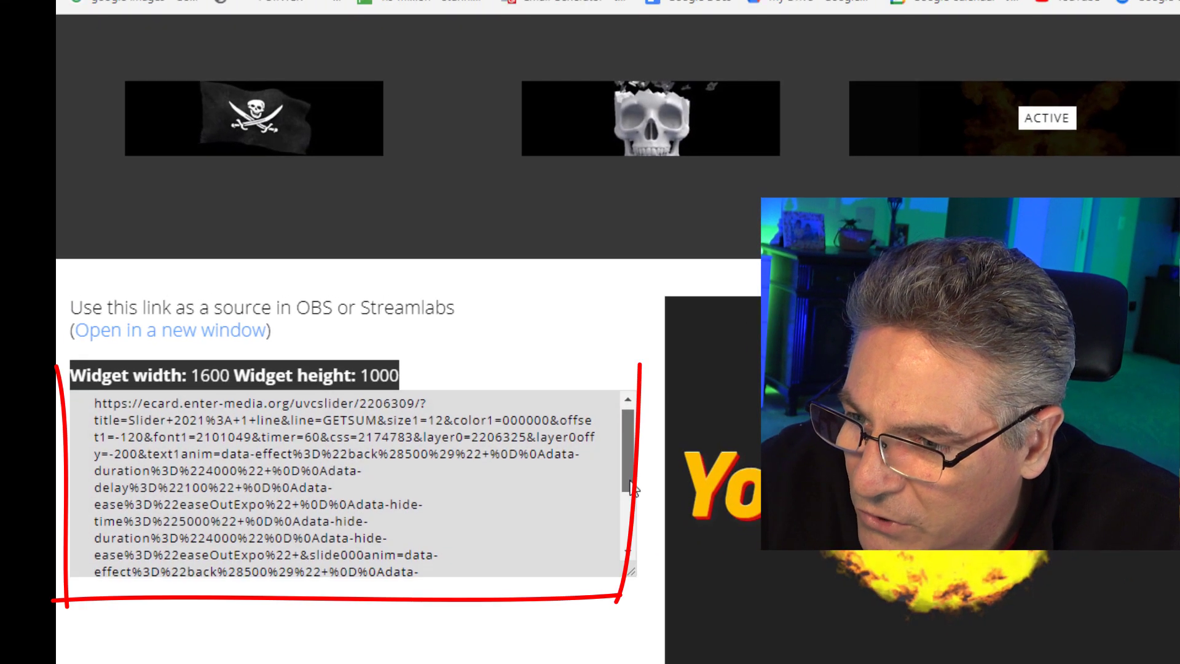
- Copy the complete overlay link intended as a source in OBS or Streamlabs
scroll(634, 492, "down", 1)
left_click_drag(633, 492, 633, 548)
scroll(381, 535, "up", 4)
left_click(219, 431)
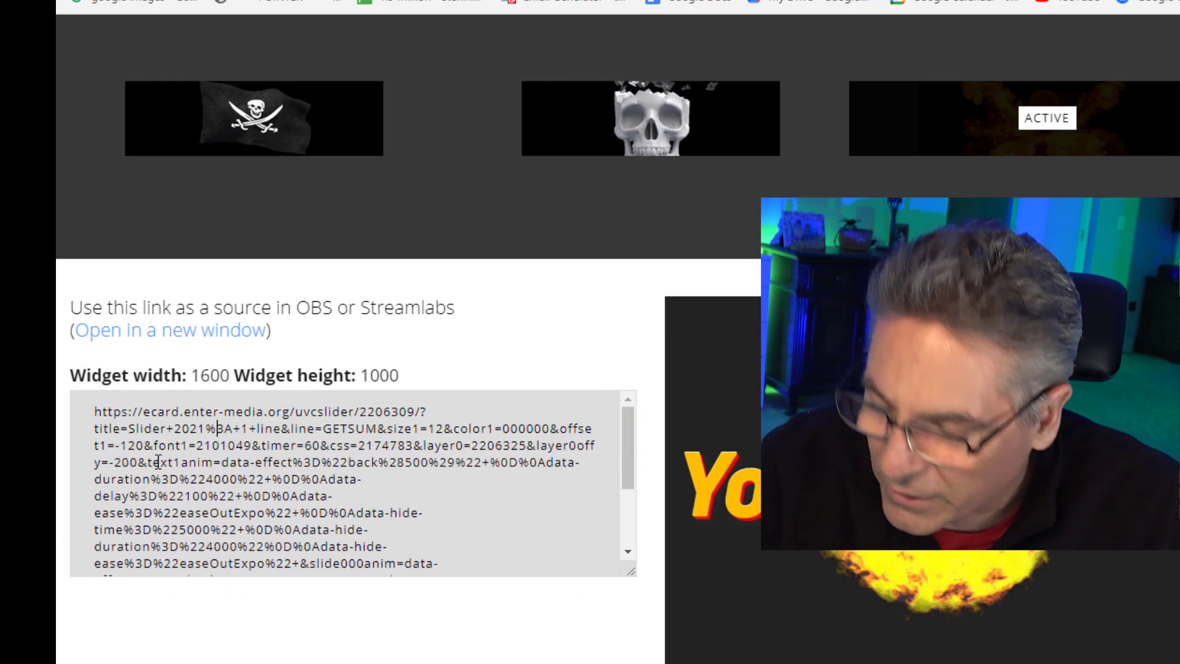
key("ctrl+a")
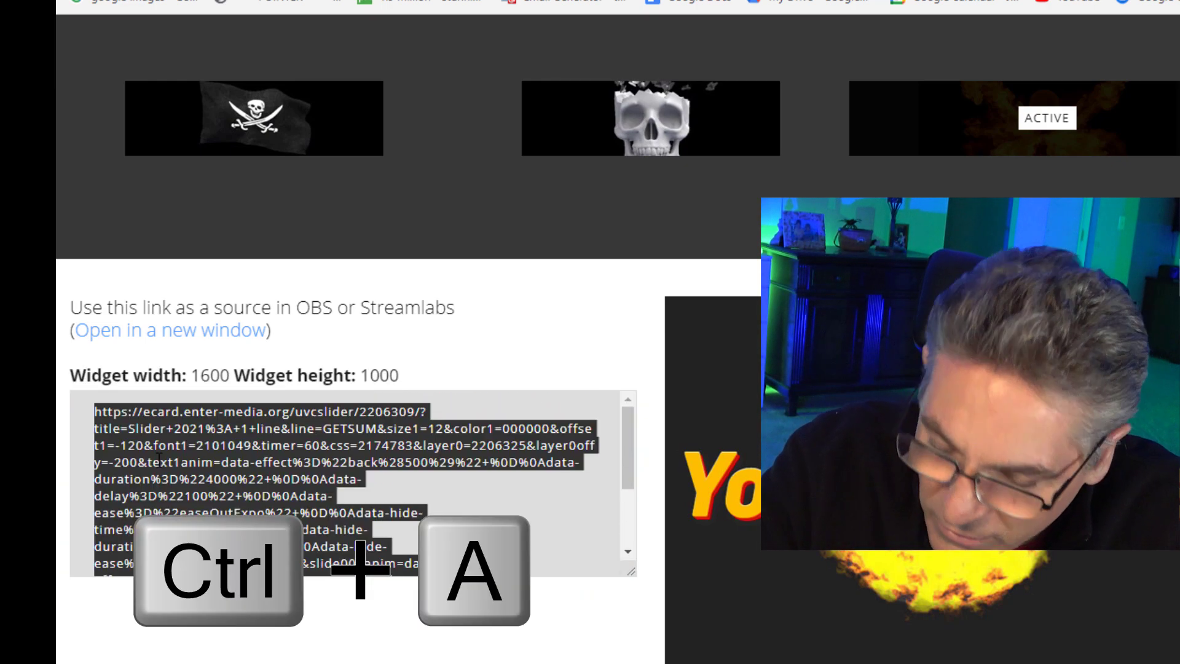
key("ctrl+c")
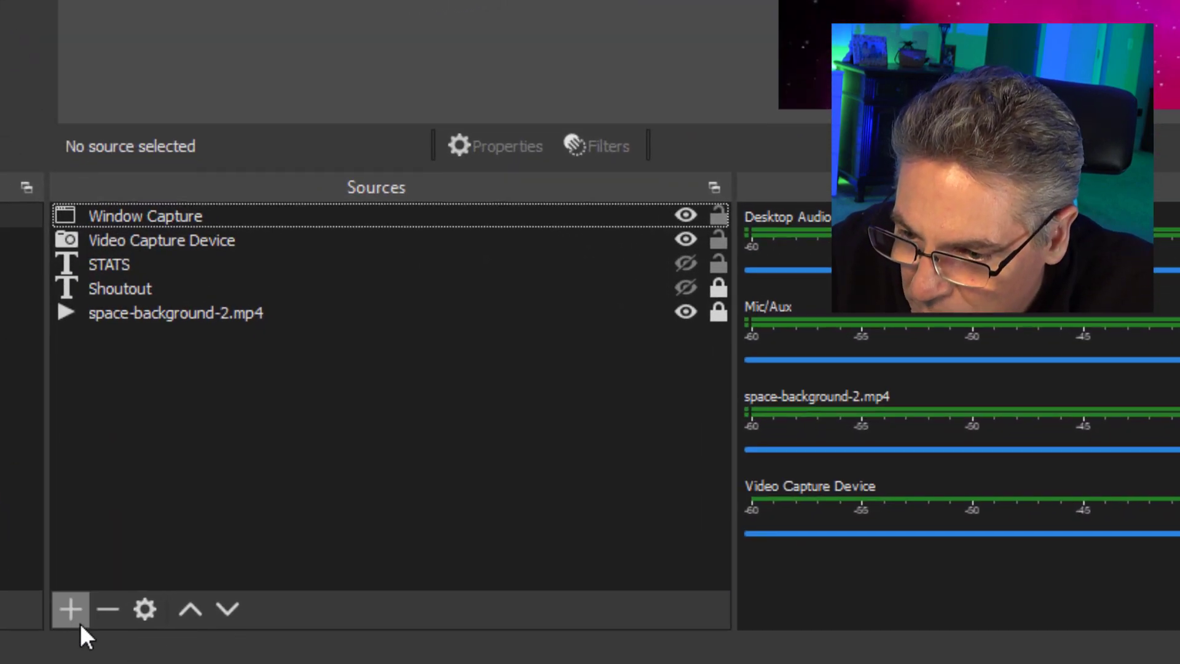
- Switch to OBS and add a new browser source named FireScull
left_click(232, 568)
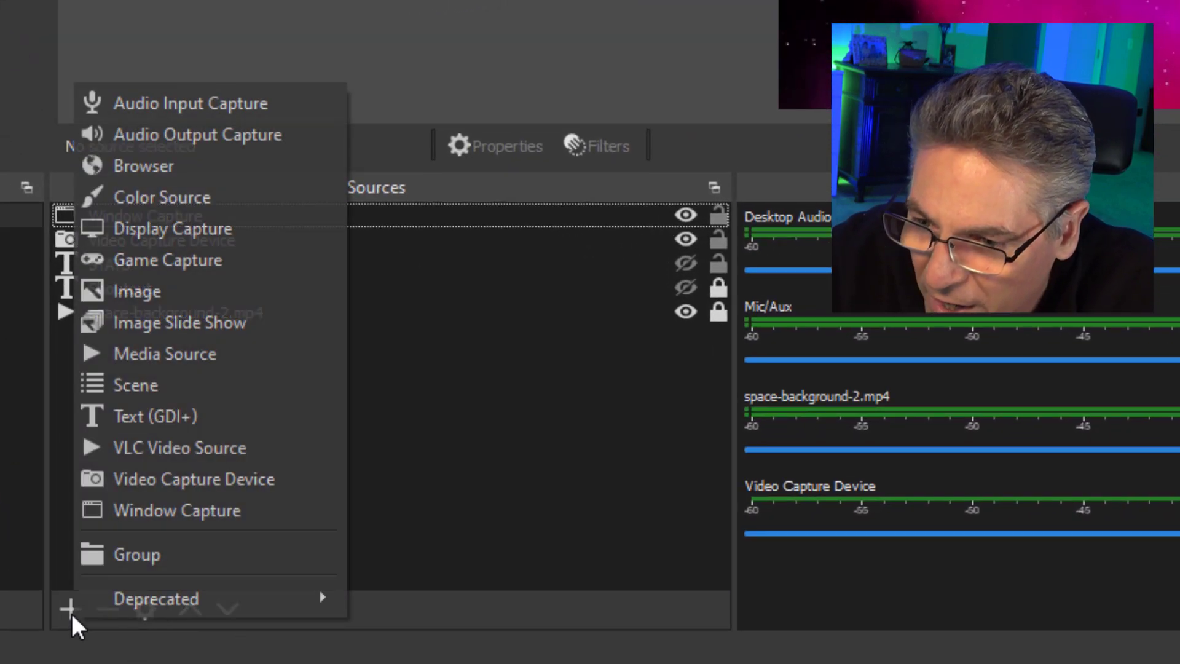
left_click(209, 169)
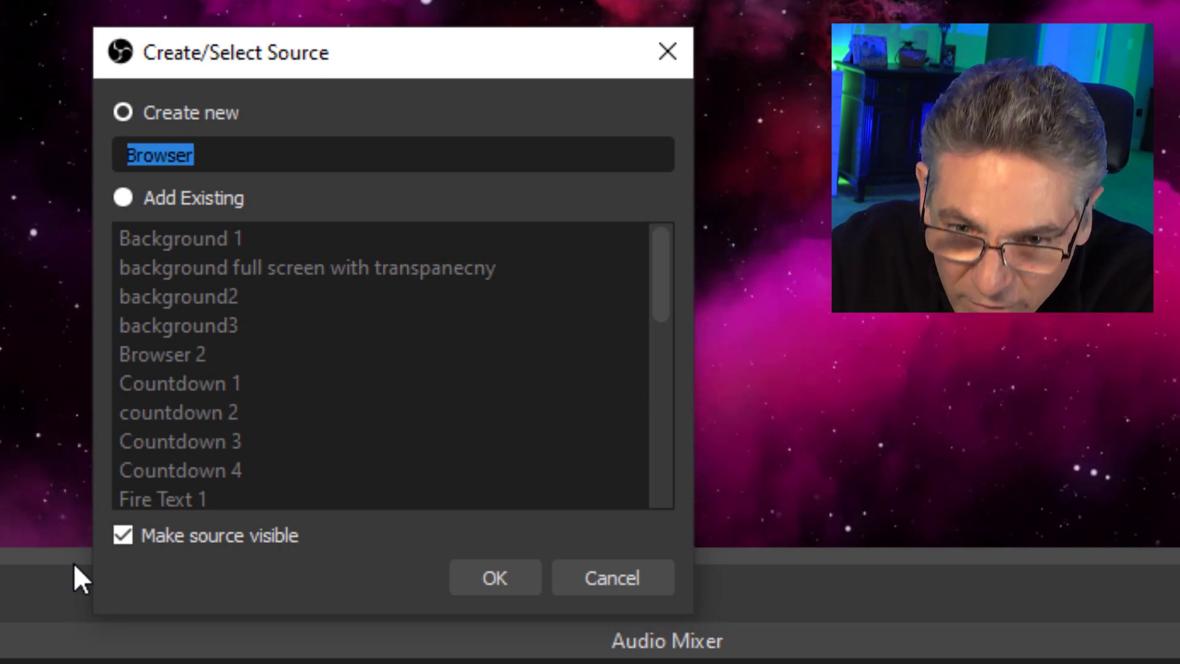
type("FireSc")
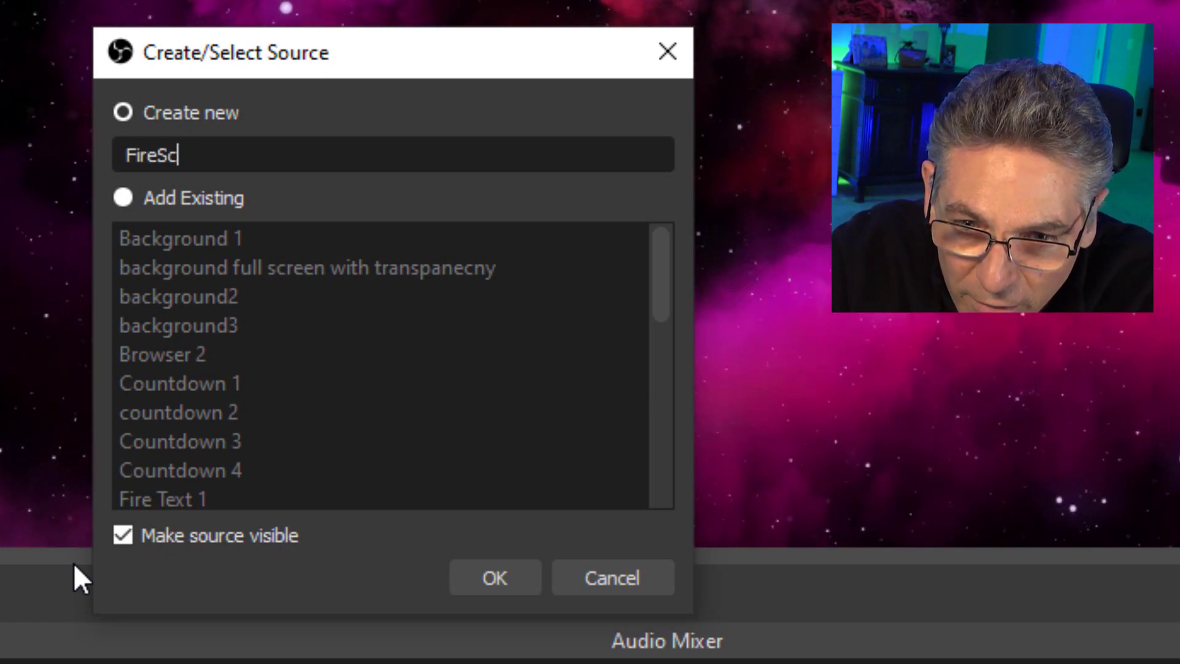
key("BackSpace")
key("BackSpace")
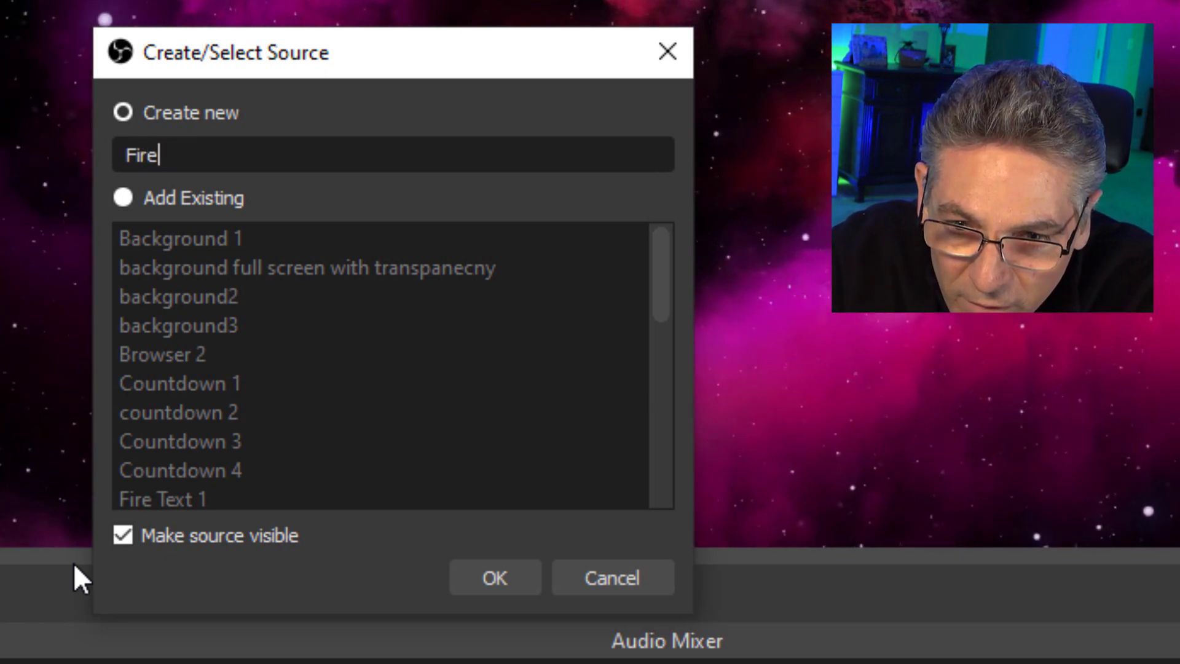
type("Scull")
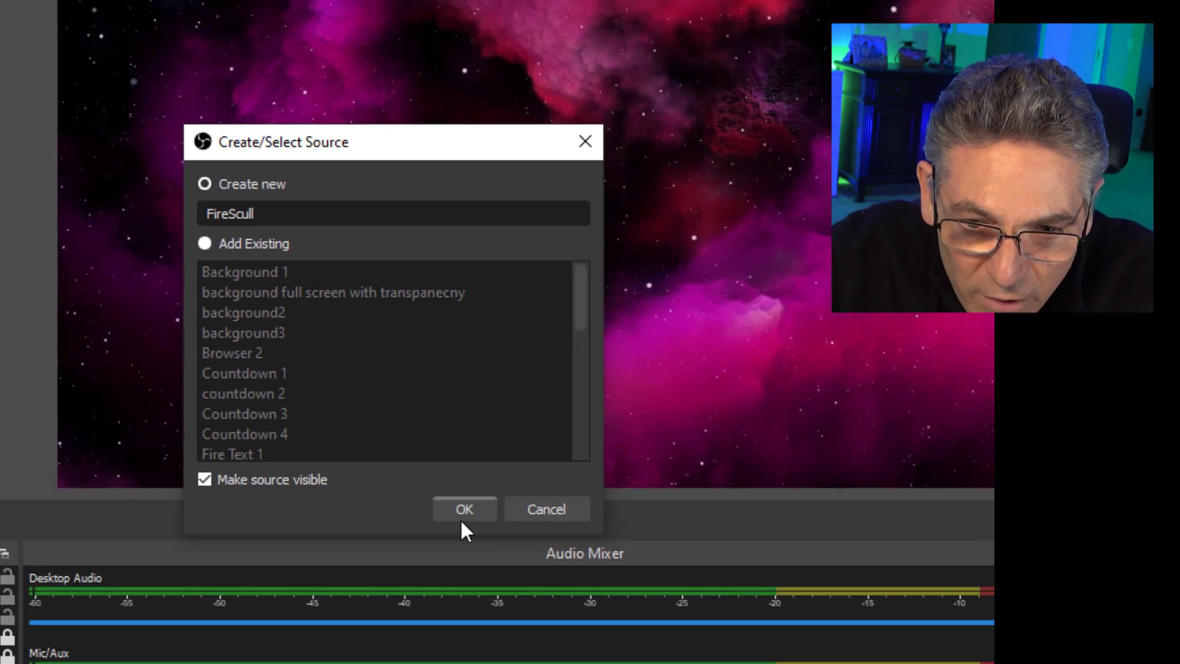
left_click(495, 578)
- Paste the copied overlay link as the browser source's URL, and set its width to 1600 and height to 1000
triple_click(243, 437)
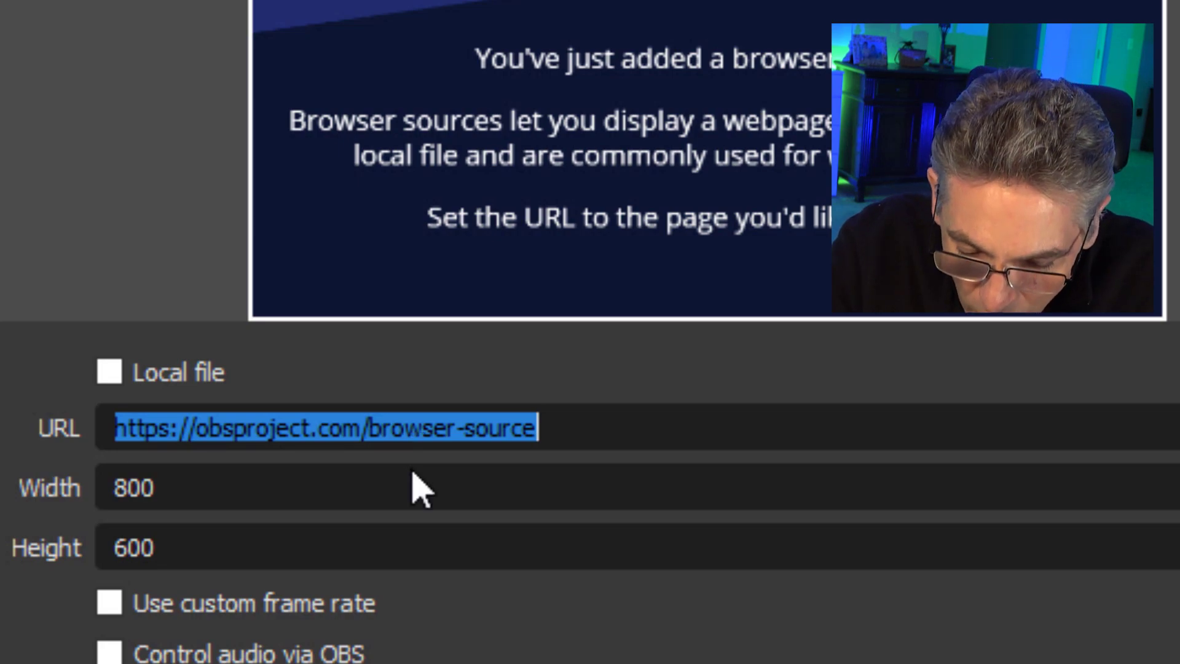
key("ctrl+v")
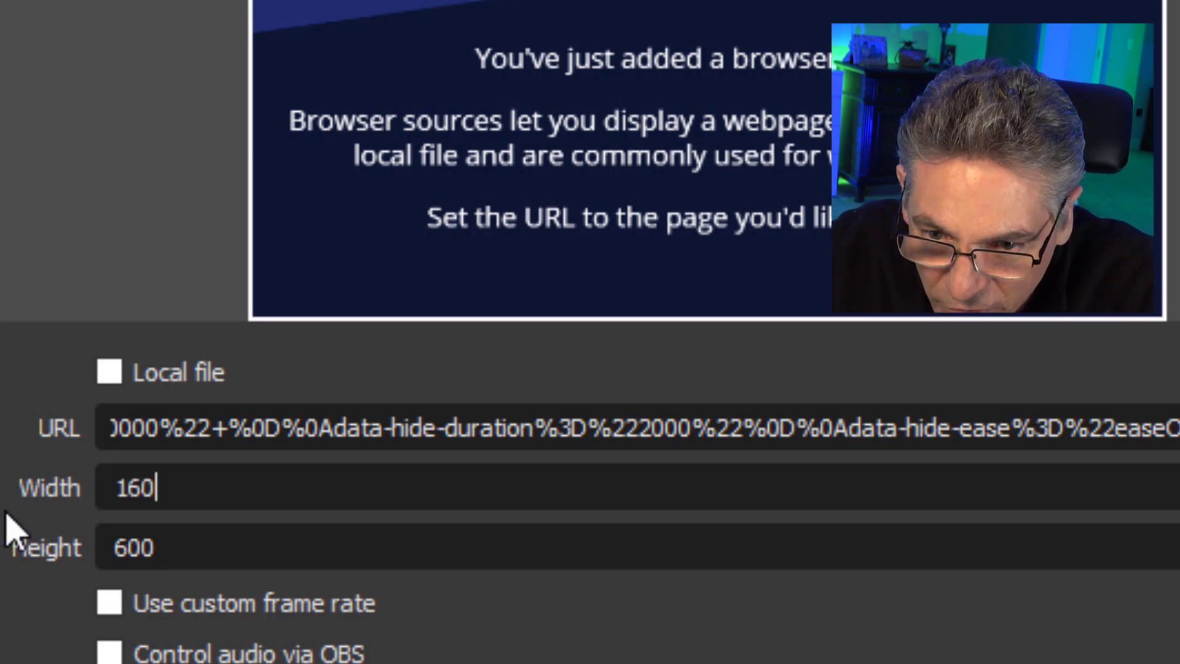
type("1000")
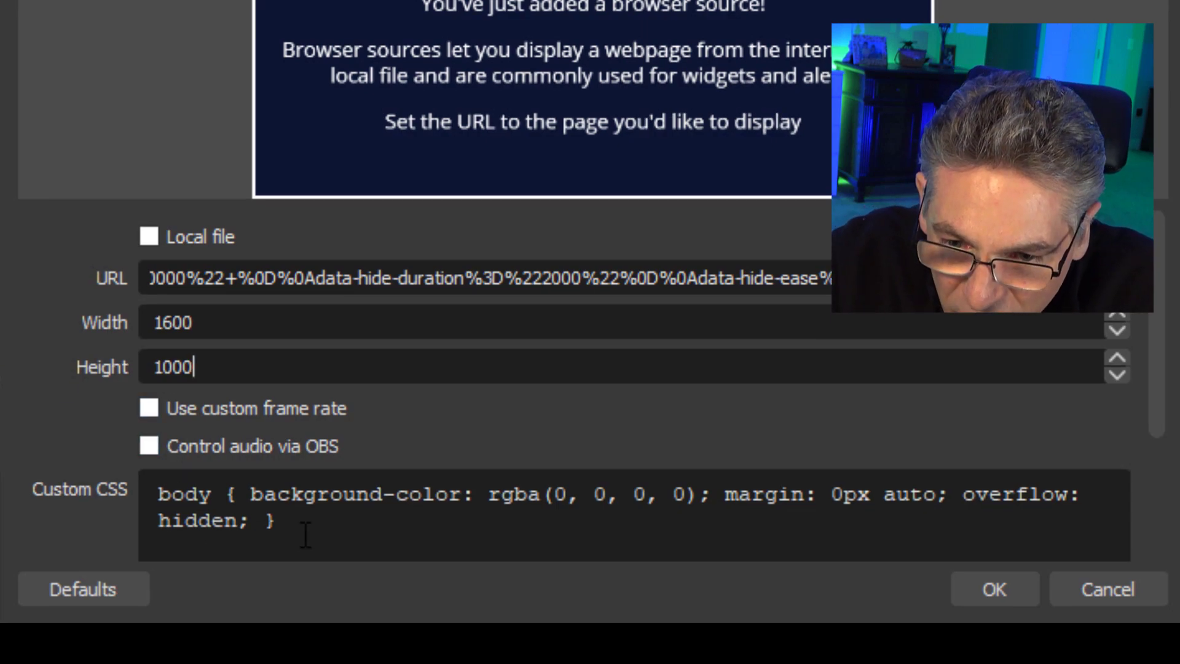
- Select the custom CSS text and enable Shutdown source when not visible and Refresh browser when scene becomes active
left_click(324, 537)
key("ctrl+a")
scroll(72, 446, "down", 3)
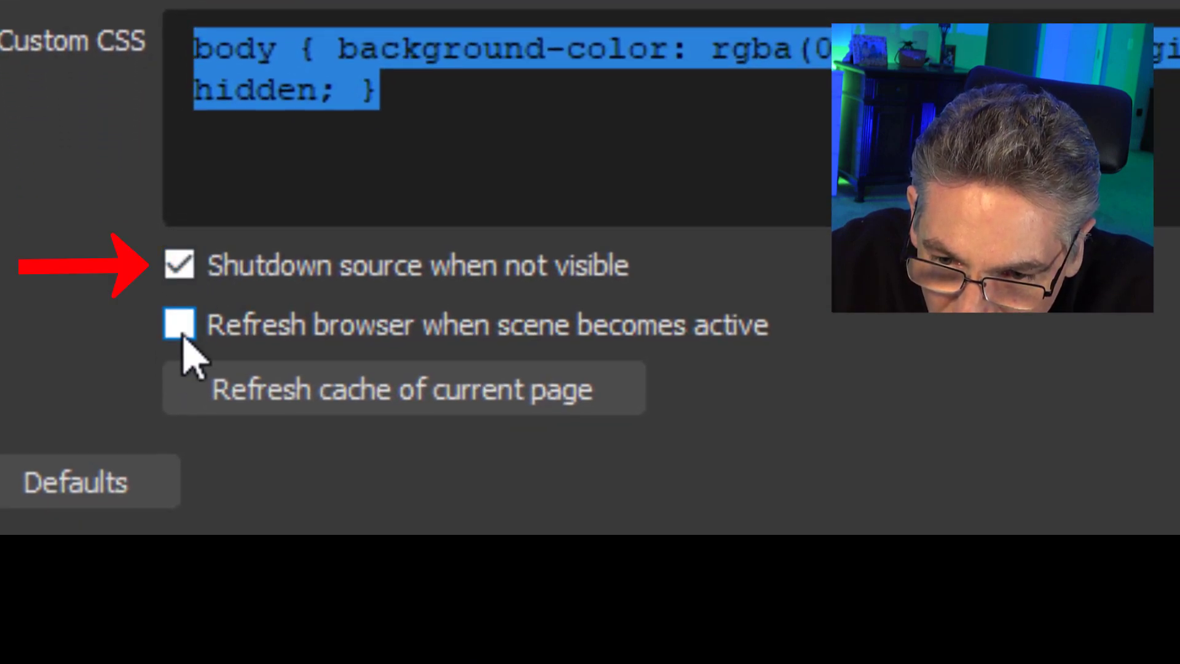
left_click(182, 335)
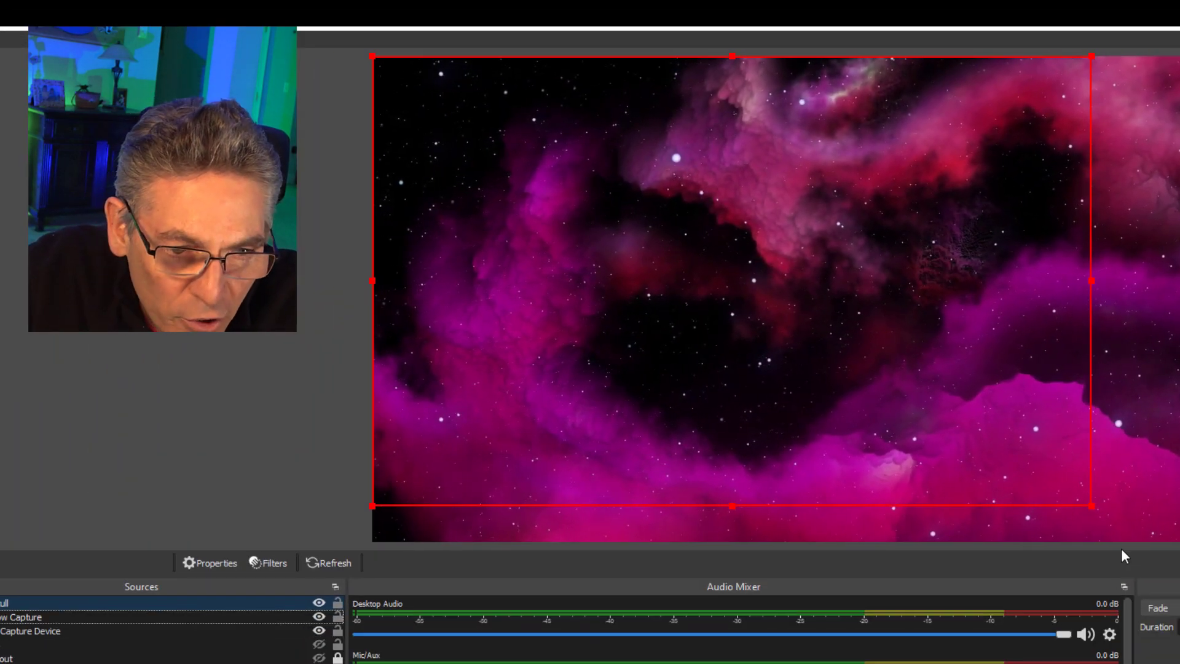
- Crop the FireScull source's margins on all sides in the preview and scale it up to nearly fill the canvas
key("alt")
left_click_drag(1093, 509, 997, 381)
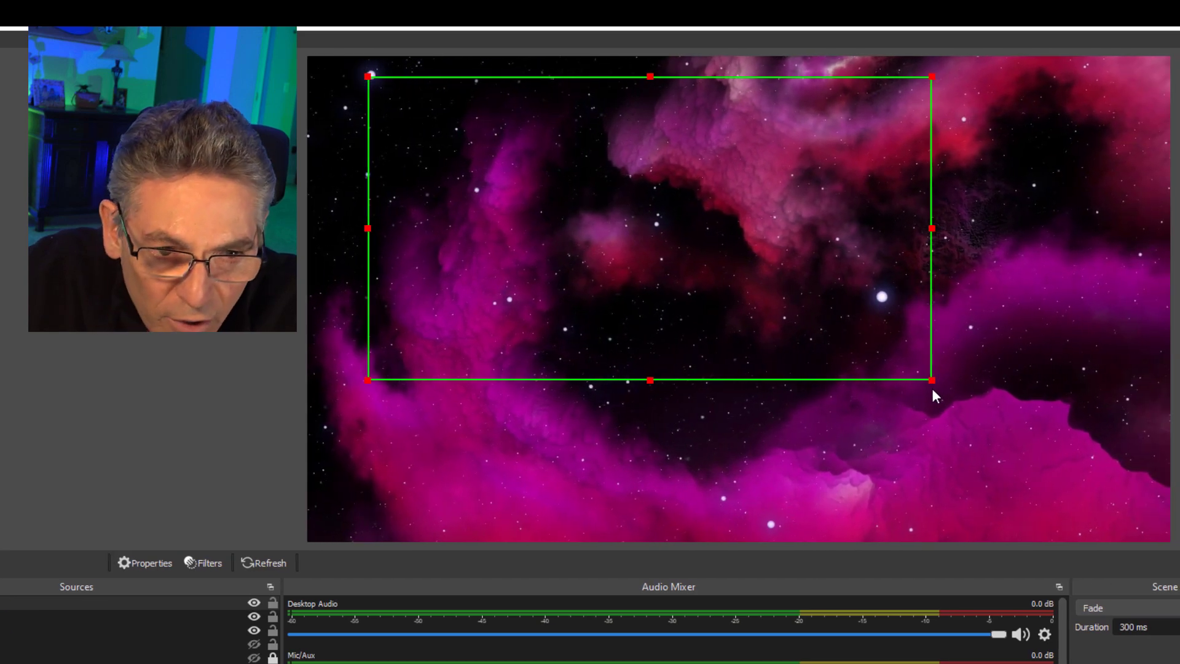
left_click_drag(992, 380, 1045, 458)
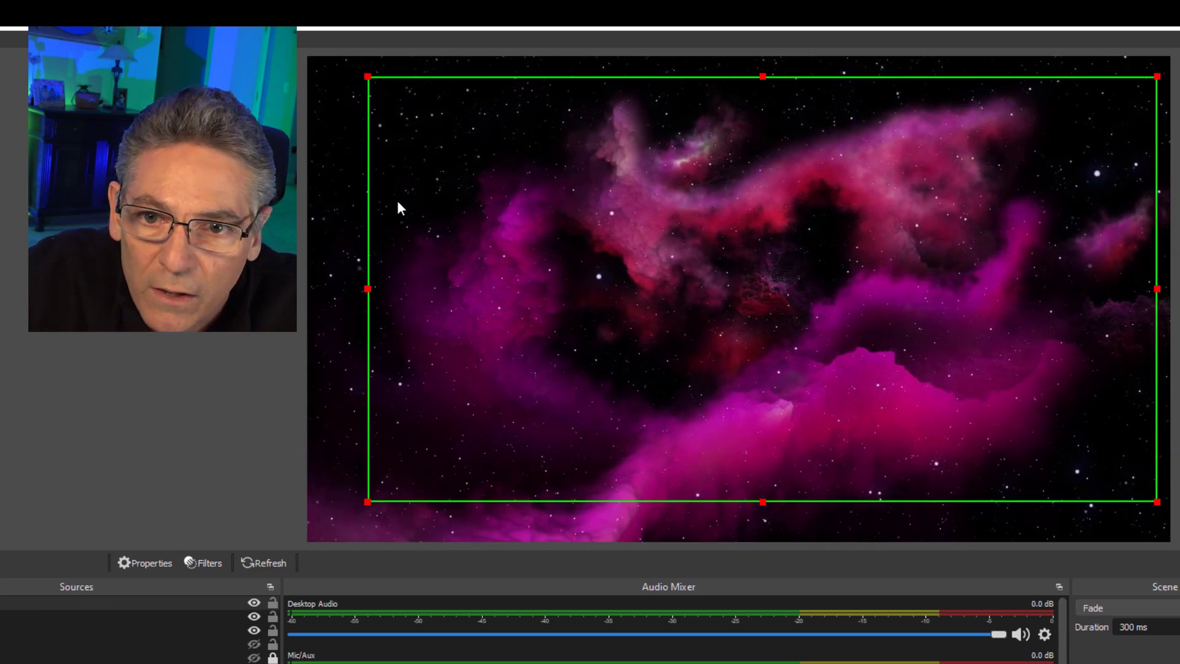